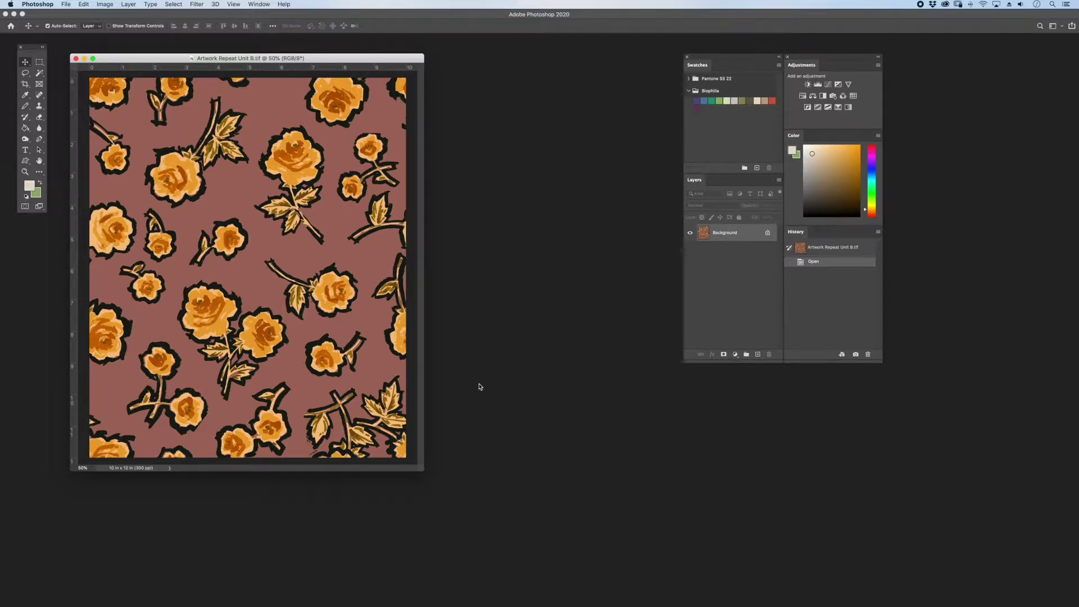
Convert the rose artwork to Indexed Color mode using the Exact palette
left_click_drag(358, 66, 366, 71)
left_click(105, 4)
mouse_move(198, 15)
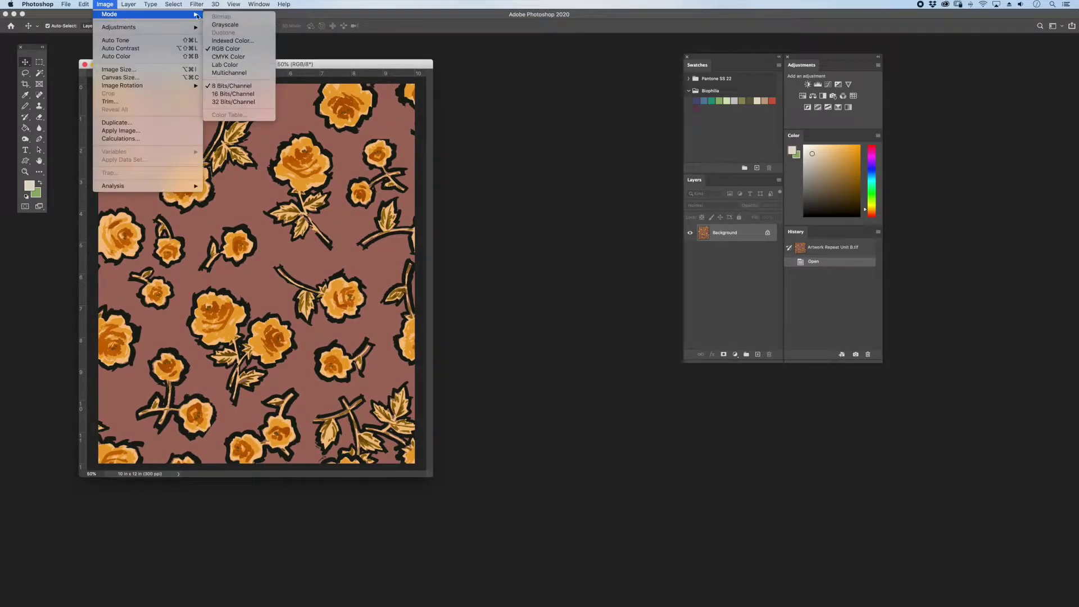
left_click(233, 41)
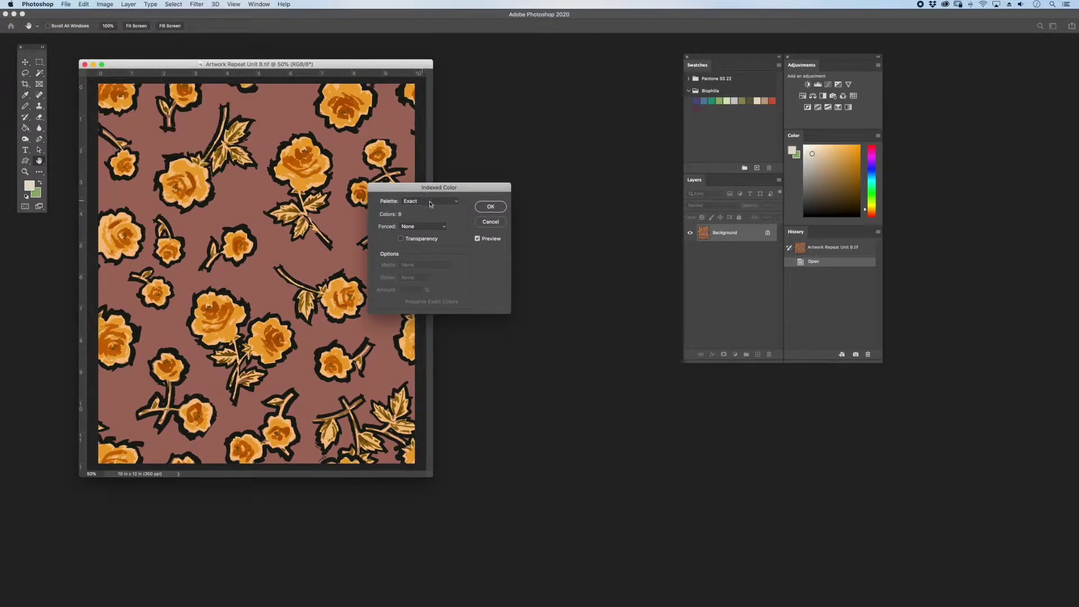
left_click(485, 208)
Inspect the indexed image's color table and leave its colors as they are
left_click(104, 4)
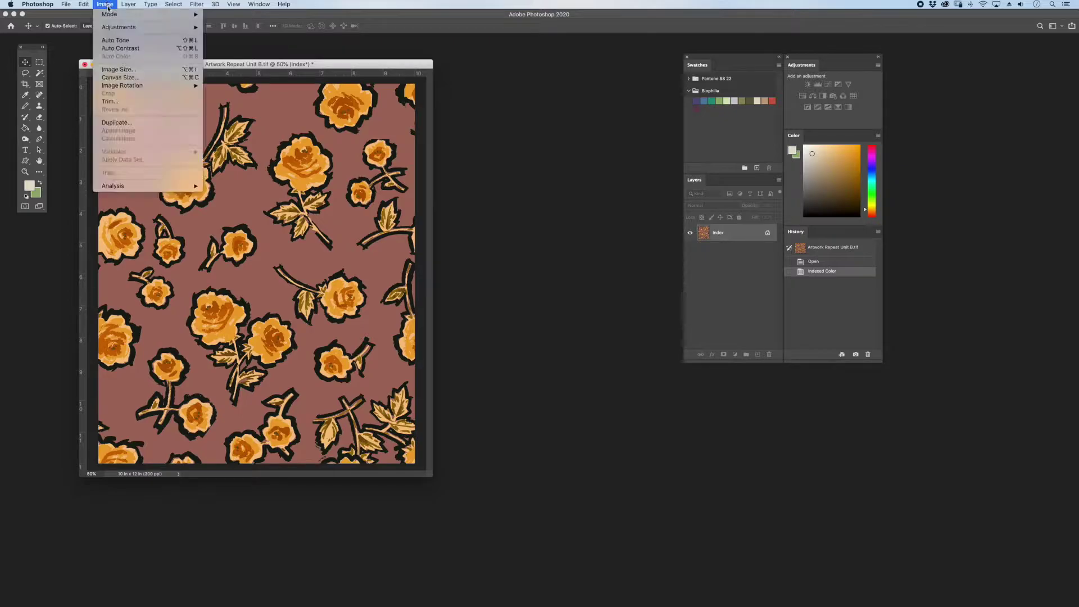
mouse_move(175, 16)
left_click(229, 115)
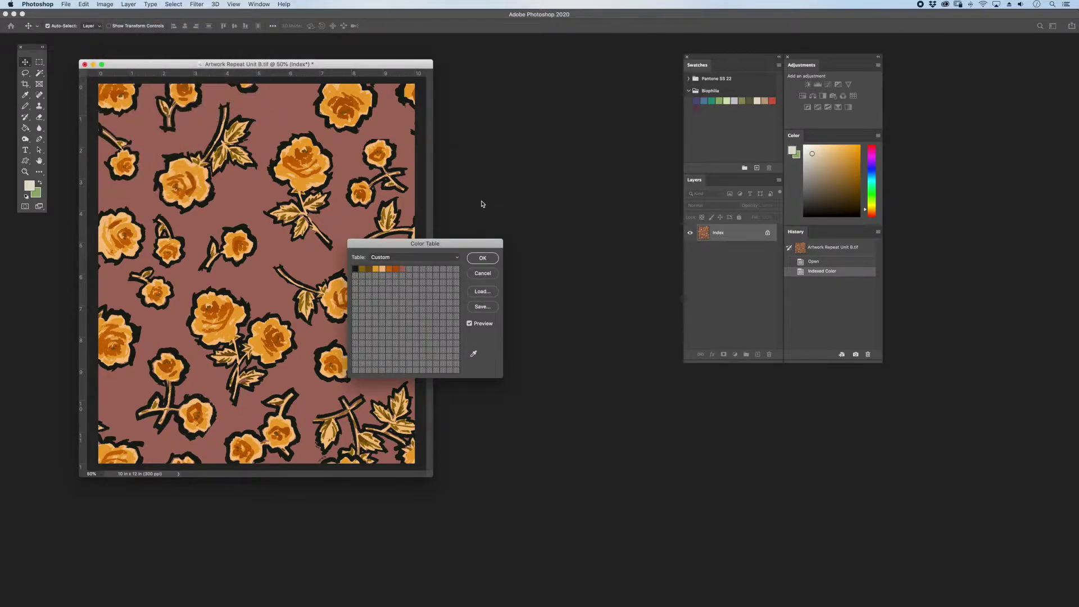
left_click(482, 257)
Try resizing the indexed image to 12 inches wide with Nearest Neighbor (hard edges) resampling, without applying it
key("super+plus")
key("super+plus")
key("super+plus")
key("super+plus")
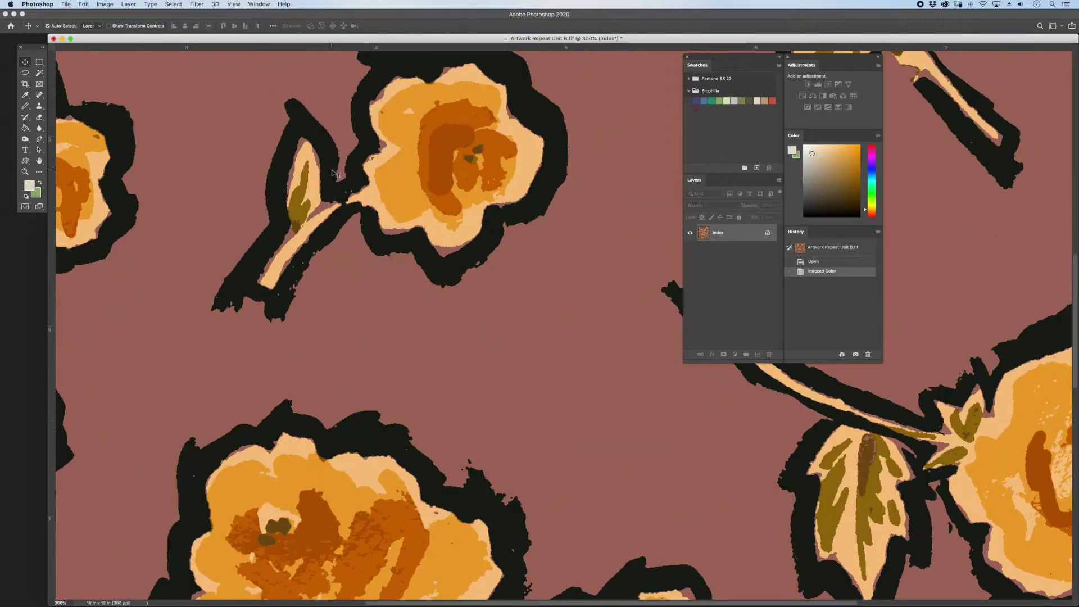
left_click(100, 4)
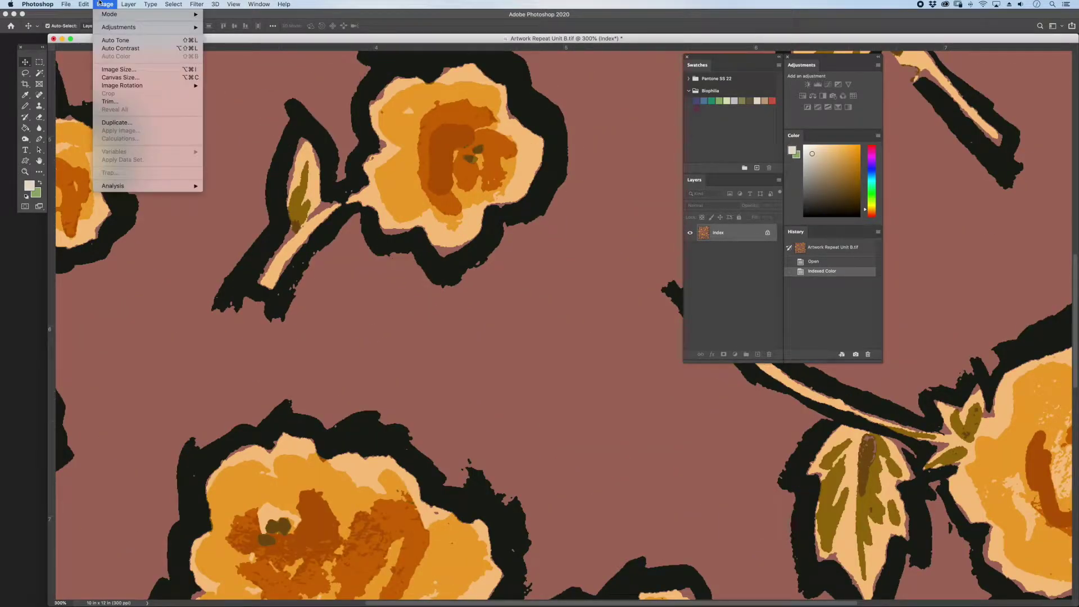
left_click(127, 69)
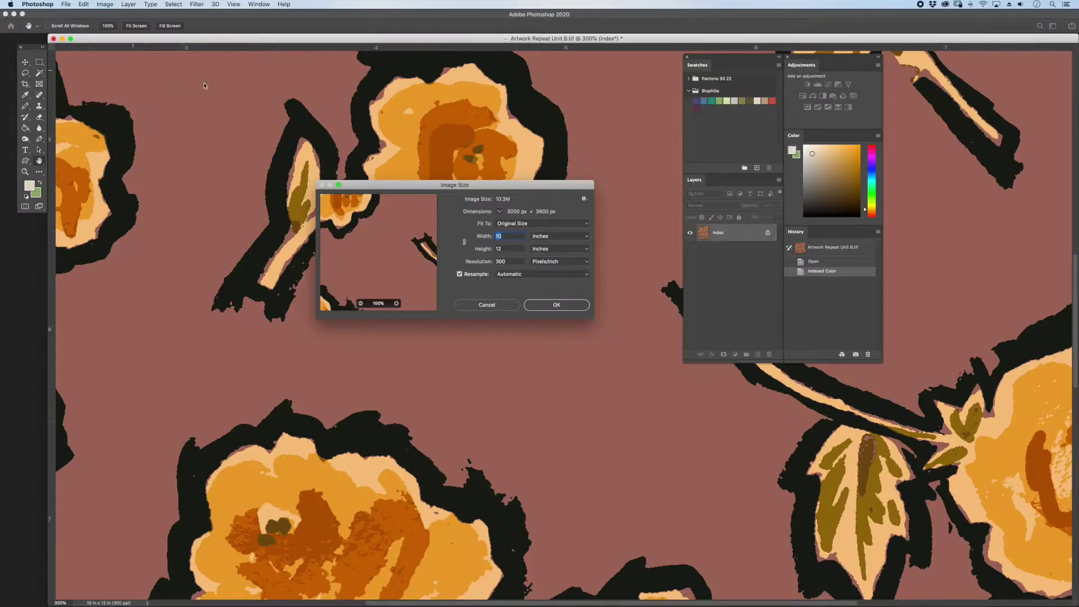
left_click_drag(476, 191, 452, 252)
left_click(467, 298)
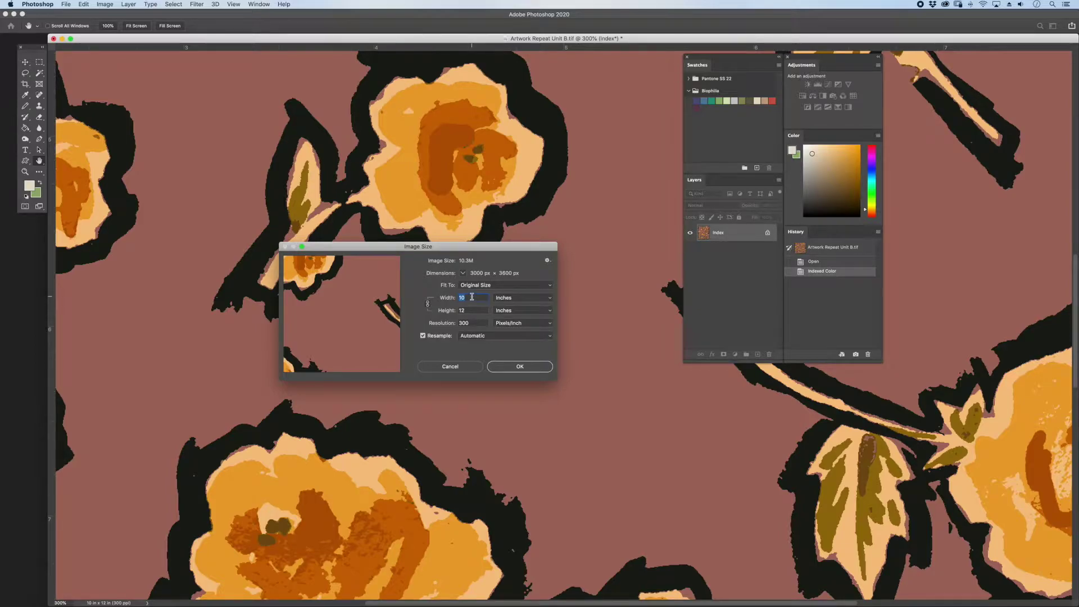
type("12")
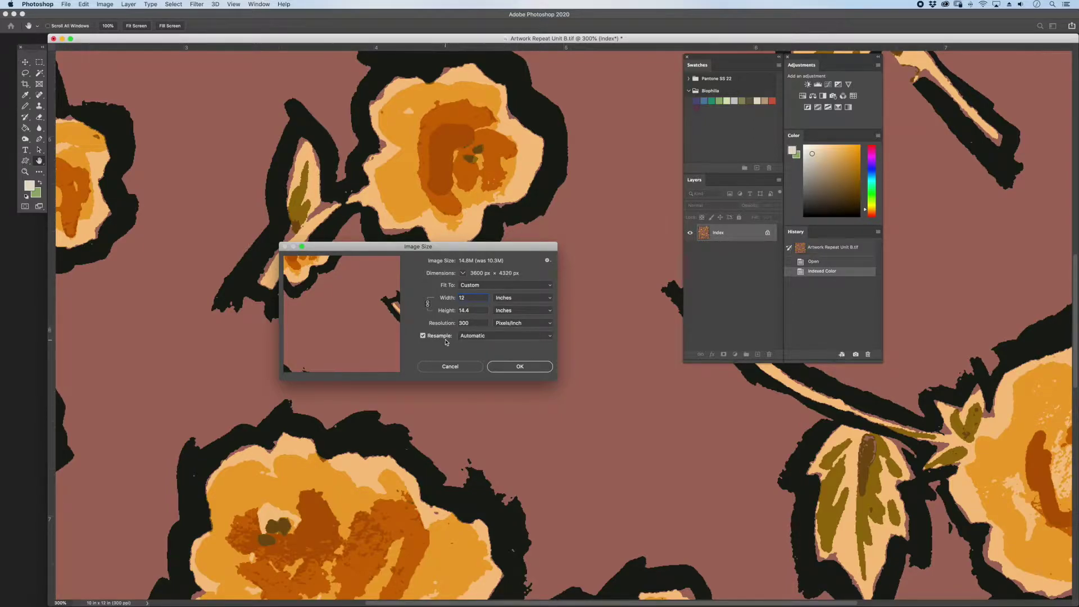
left_click(491, 337)
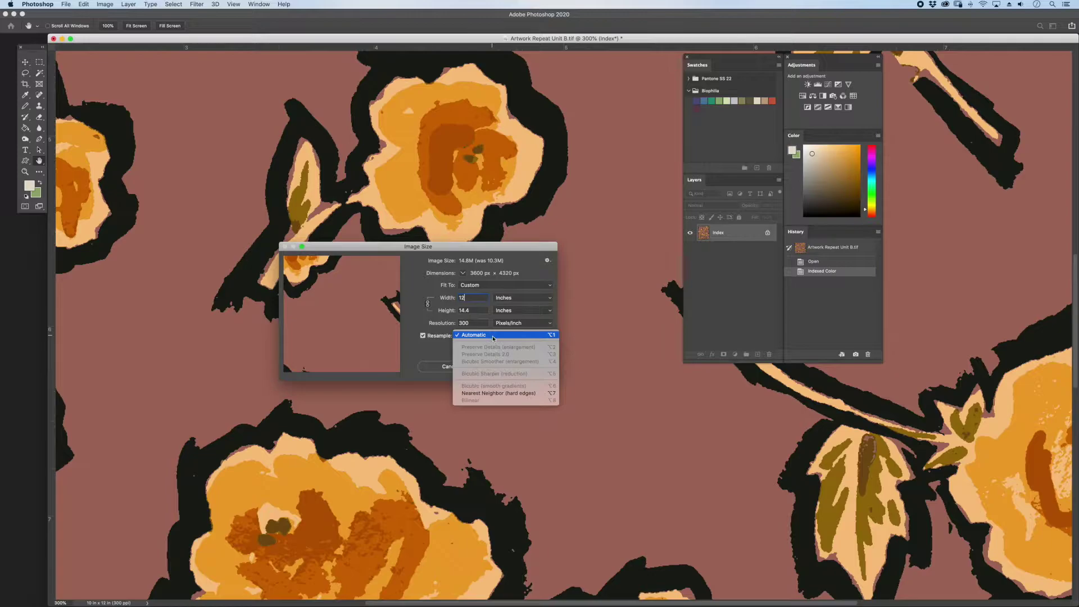
left_click(514, 393)
left_click(457, 368)
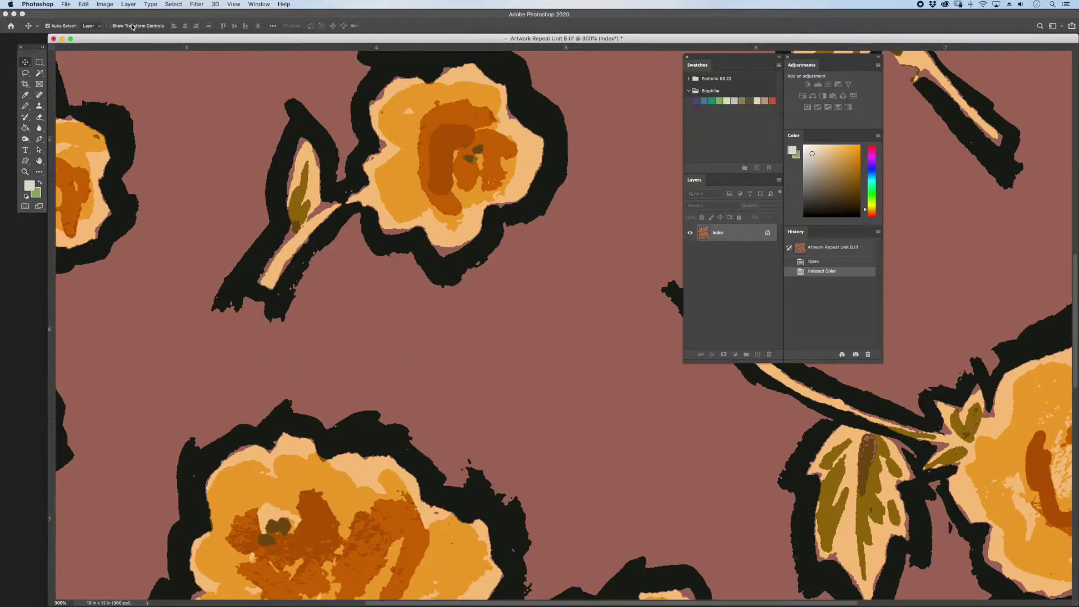
Convert the indexed rose artwork back to RGB Color mode
left_click(104, 4)
mouse_move(109, 16)
left_click(225, 48)
Resize the RGB artwork to 12 inches wide with Nearest Neighbor (hard edges) resampling, checking the motif edges in the enlarged preview
left_click(106, 4)
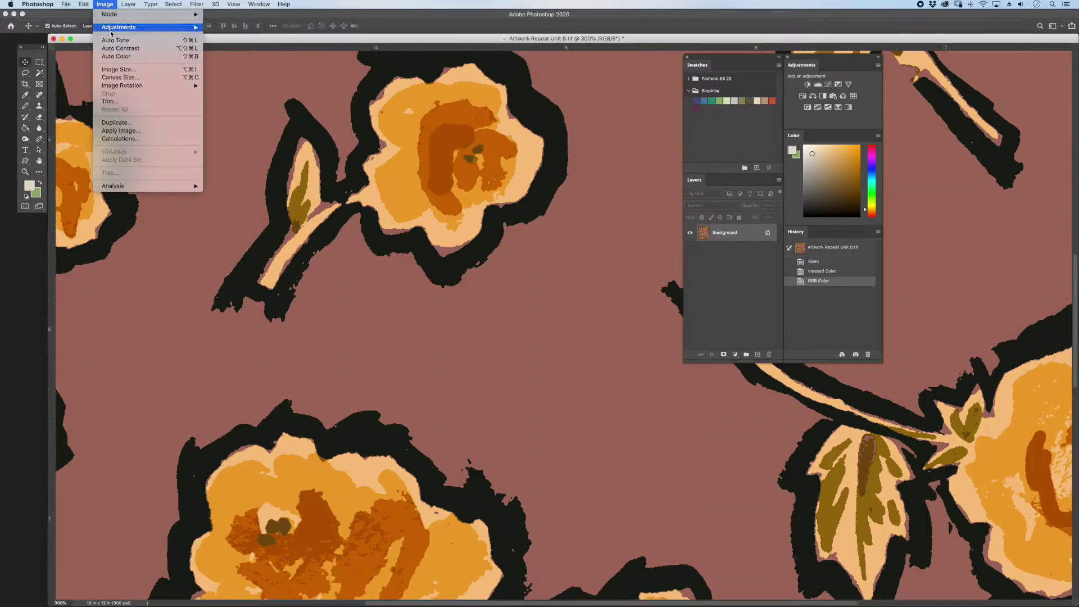
left_click(119, 69)
type("12")
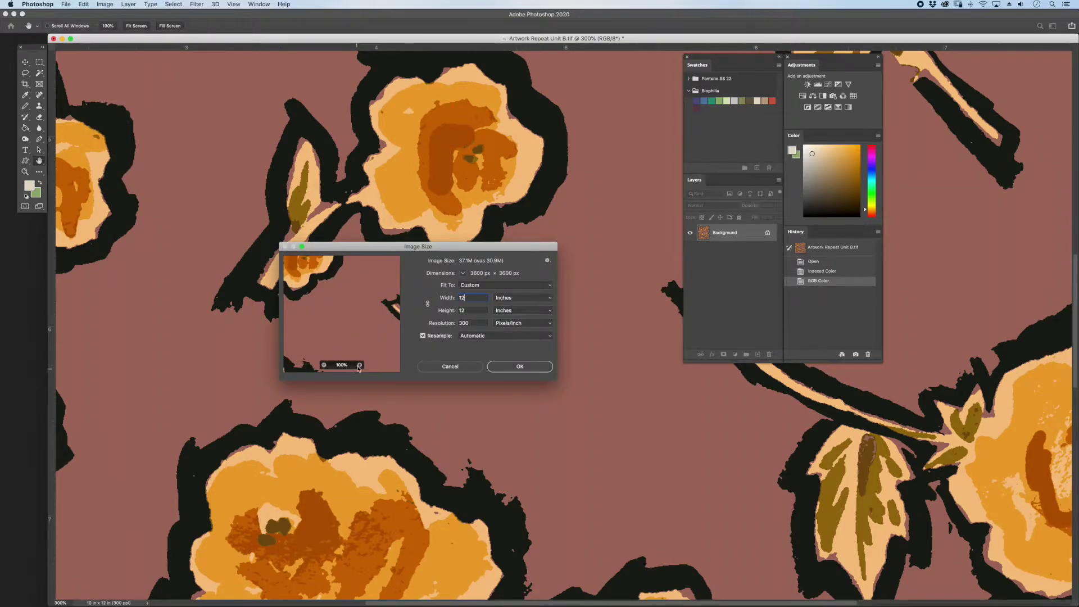
left_click(359, 365)
left_click(359, 365)
left_click_drag(339, 322, 395, 350)
left_click_drag(325, 294, 388, 343)
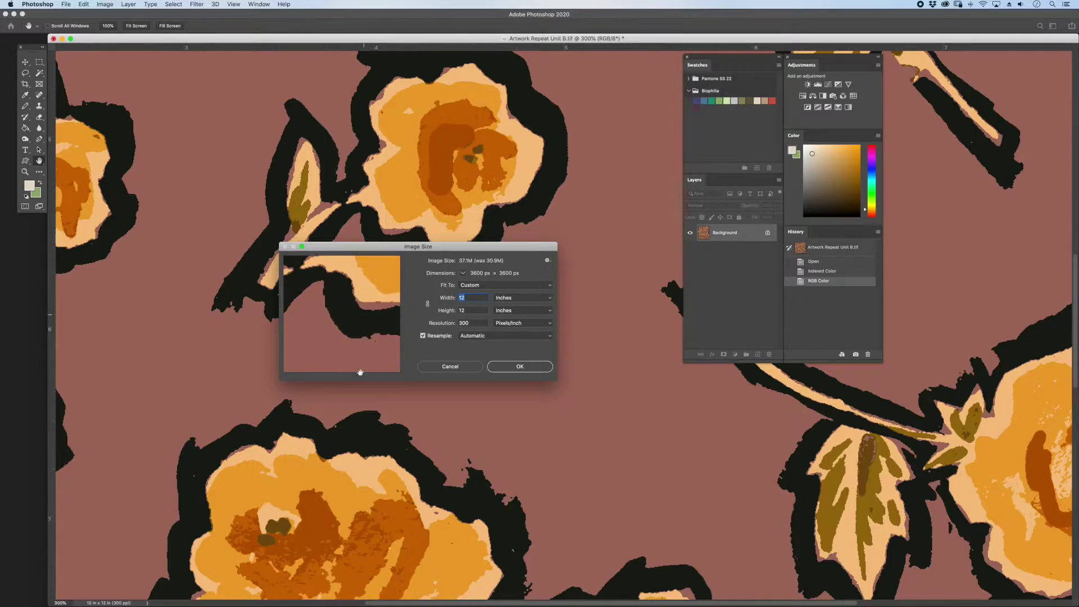
left_click(360, 365)
left_click(361, 365)
left_click(360, 365)
left_click(360, 366)
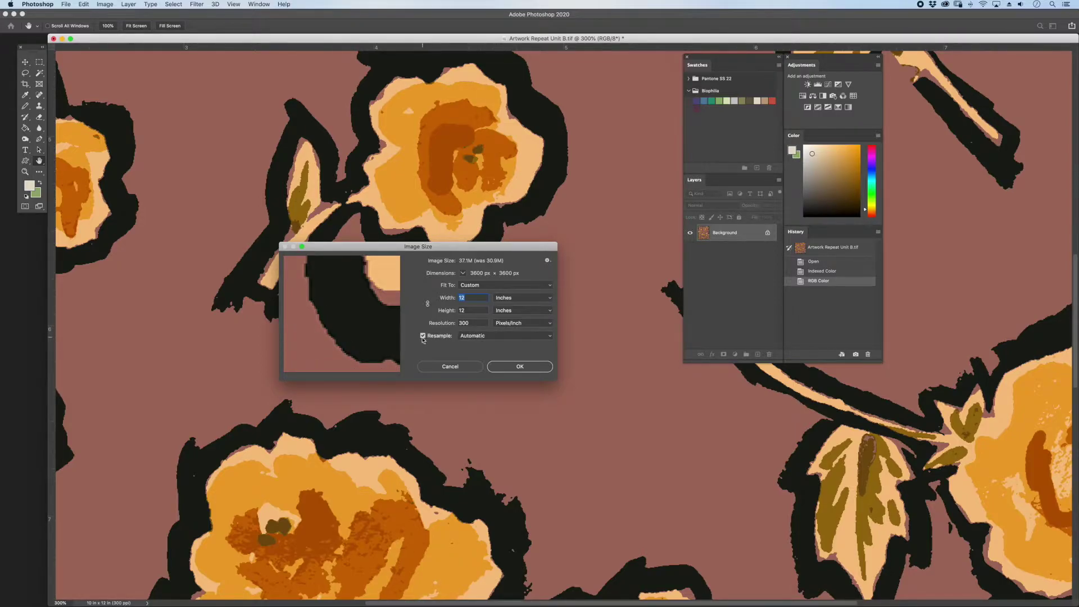
left_click(469, 337)
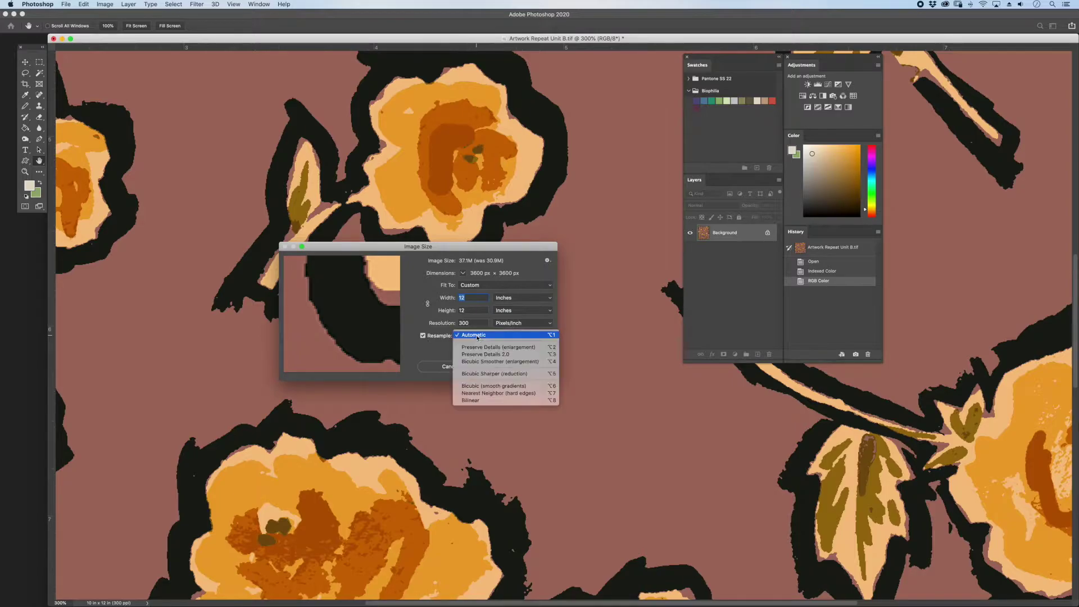
left_click(516, 395)
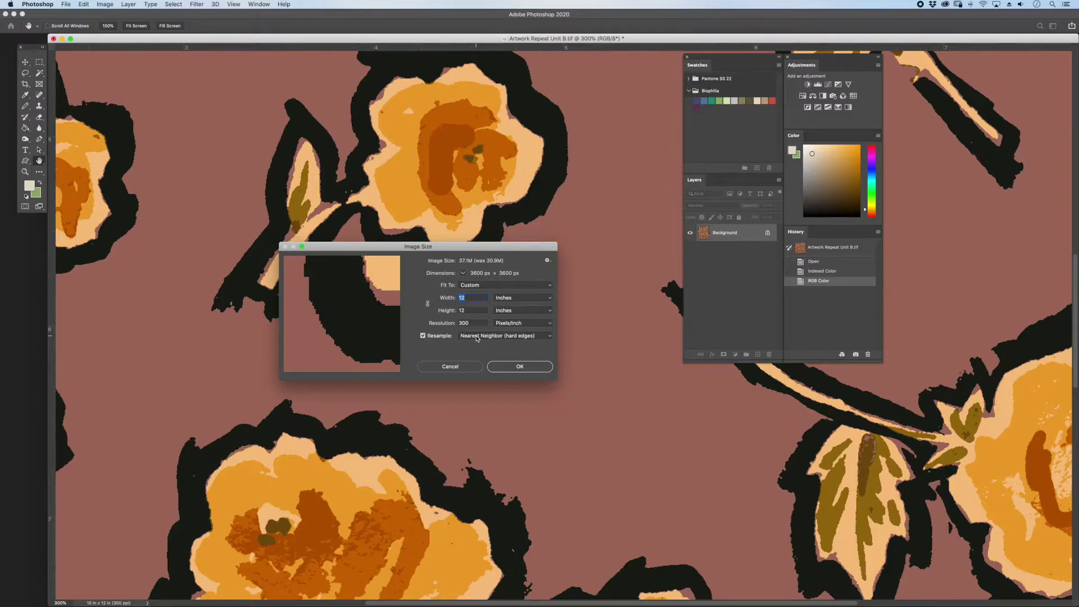
left_click(513, 367)
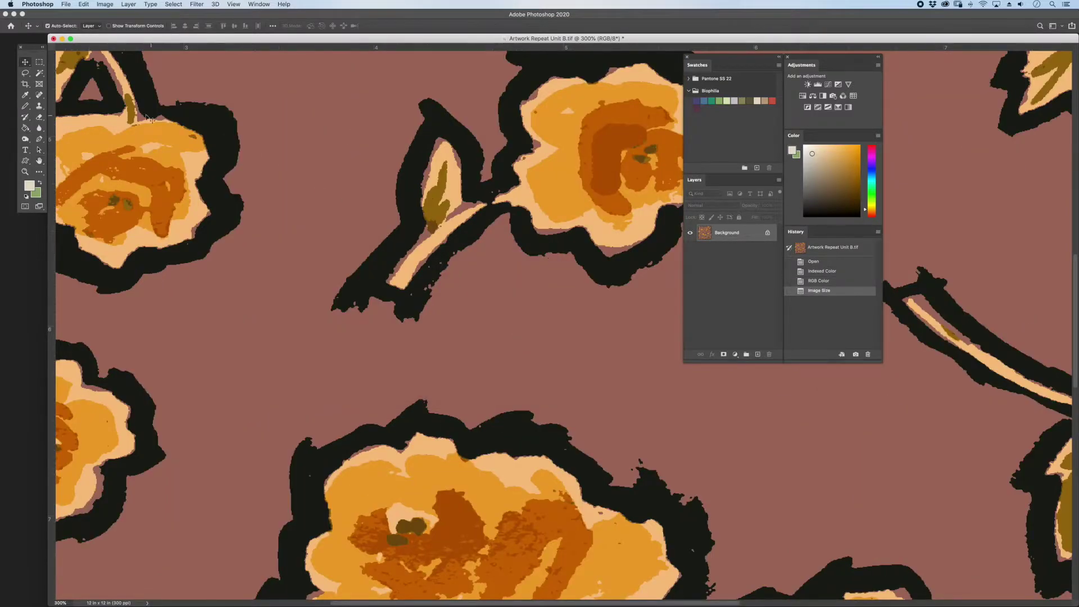
Undo the image resize and bring the whole artwork back into view
key("super+z")
key("super+minus")
key("super+minus")
key("super+minus")
key("super+minus")
left_click_drag(304, 41, 336, 73)
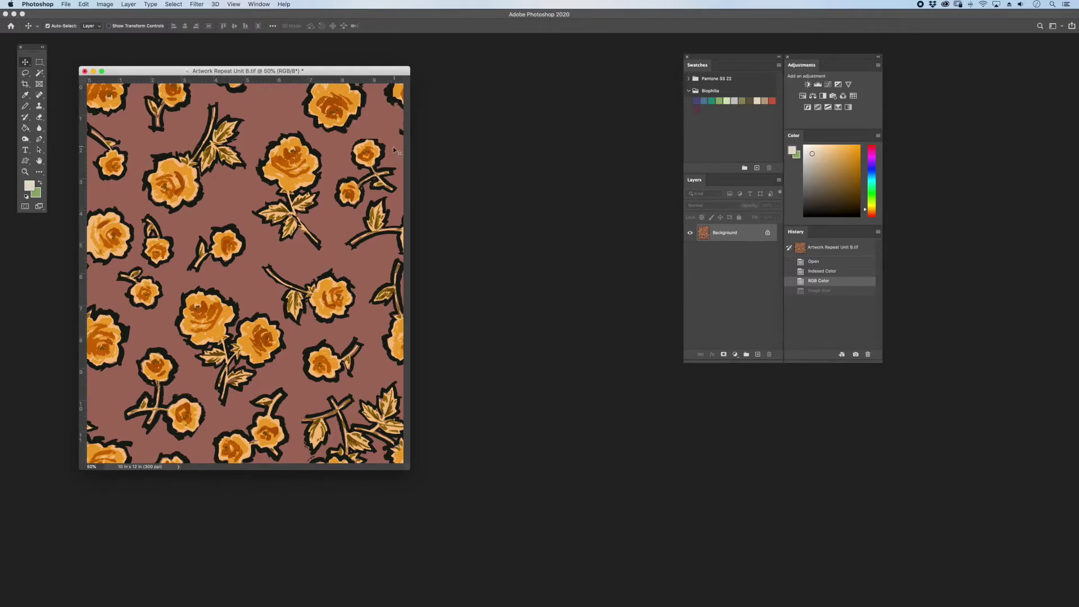
left_click(112, 4)
left_click(130, 71)
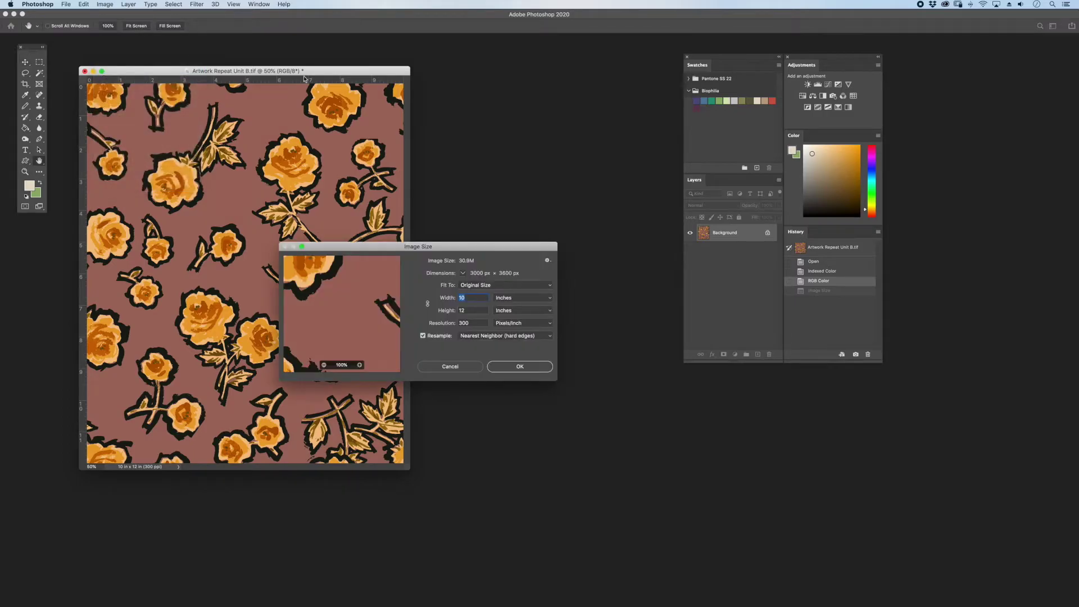
left_click(459, 368)
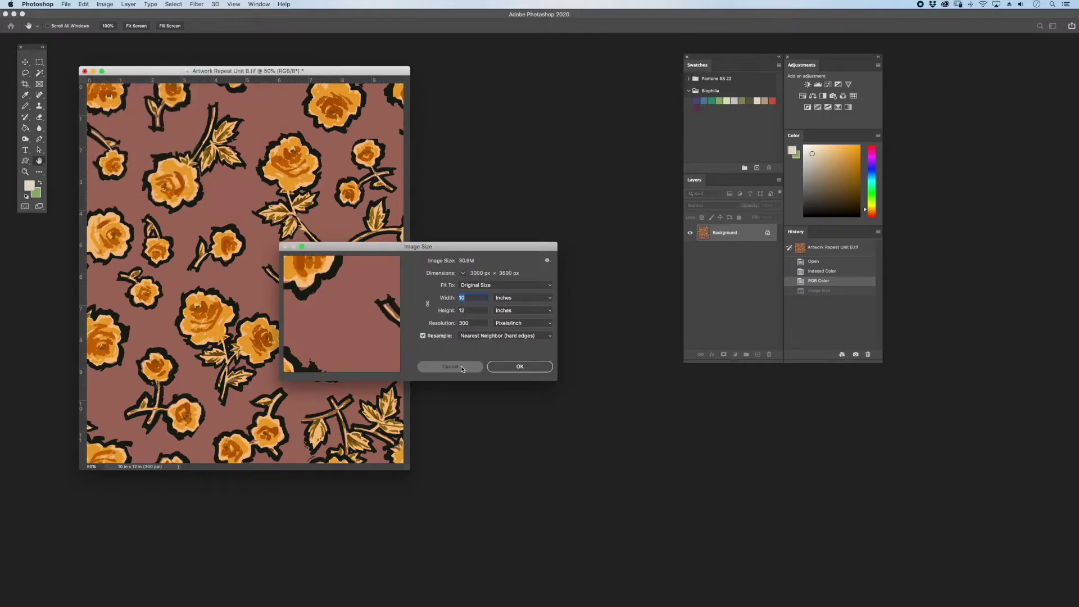
Create a new RGB document measuring 0.25 by 0.25 inches at 300 pixels/inch
left_click(38, 62)
left_click(66, 4)
left_click(73, 14)
left_click(505, 209)
left_click(483, 222)
left_click(436, 207)
key("BackSpace")
type(".25")
key("Tab")
type(".25")
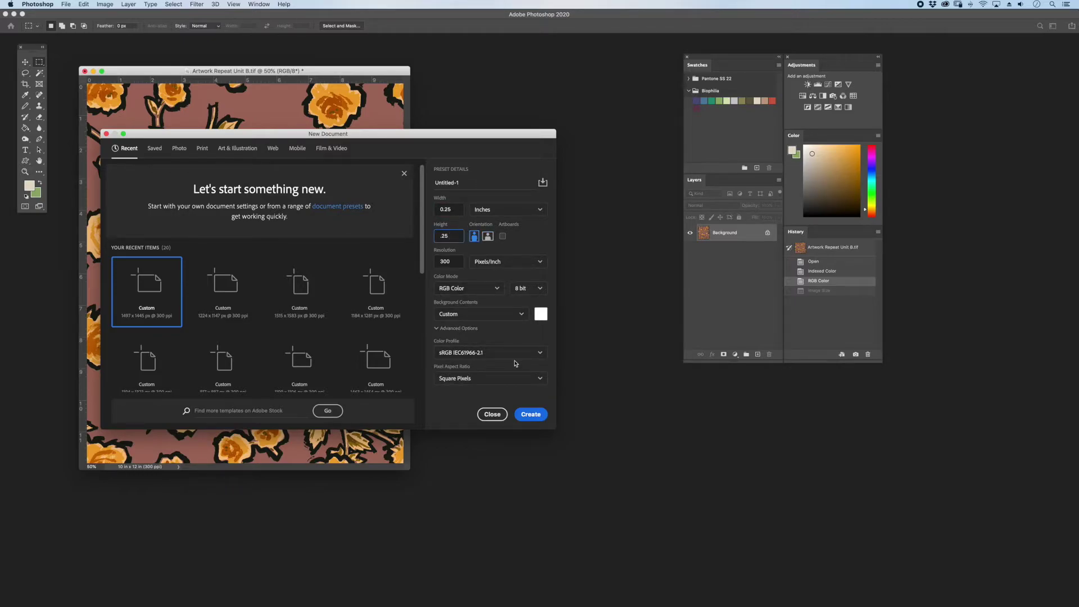
left_click(530, 414)
Fill the new blank document with the light beige foreground color using the Paint Bucket
left_click_drag(80, 49, 467, 188)
key("super+plus")
key("super+plus")
key("super+plus")
key("super+plus")
key("super+plus")
key("super+plus")
key("super+plus")
key("super+plus")
key("super+plus")
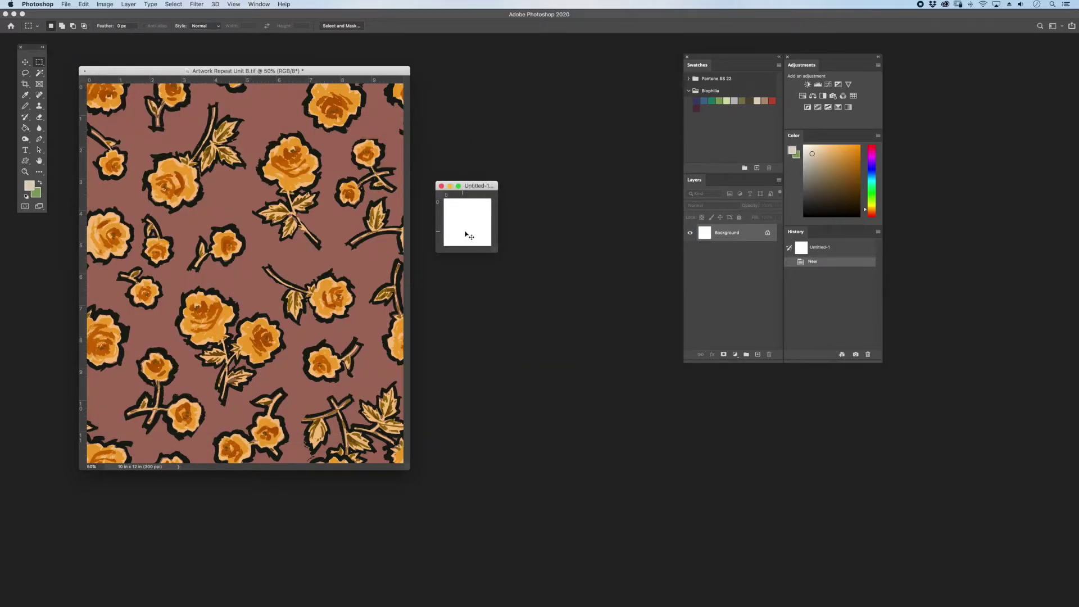
mouse_move(562, 186)
left_mouse_down()
mouse_move(495, 144)
mouse_move(480, 123)
left_mouse_up()
key("g")
left_click(541, 198)
Stamp a dark brown round dot near the middle of the beige tile with a reduced-size Pencil
left_click(749, 100)
left_click(26, 104)
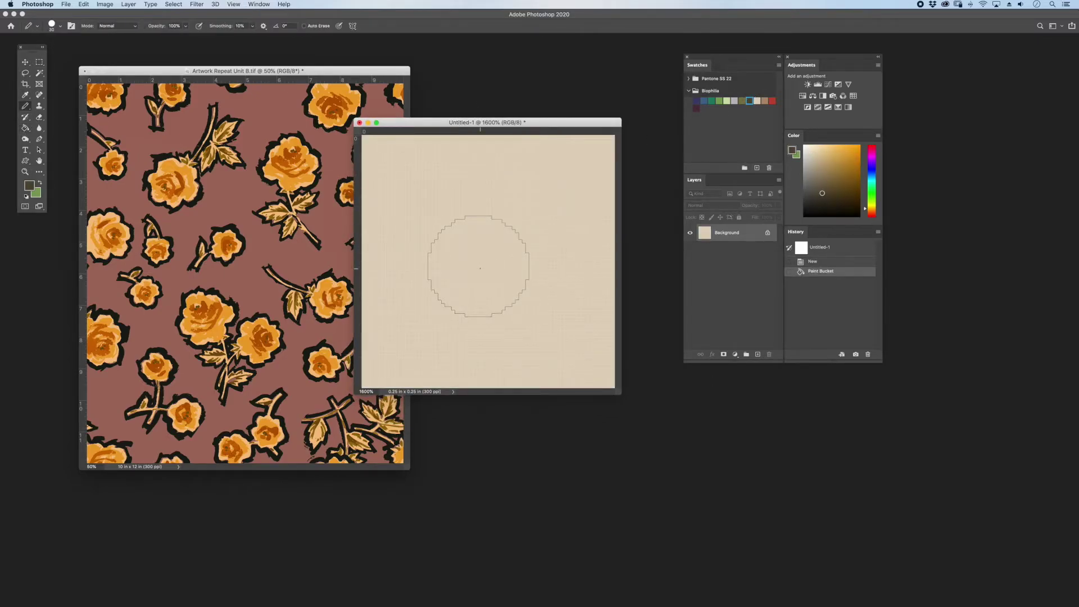
key("bracketleft")
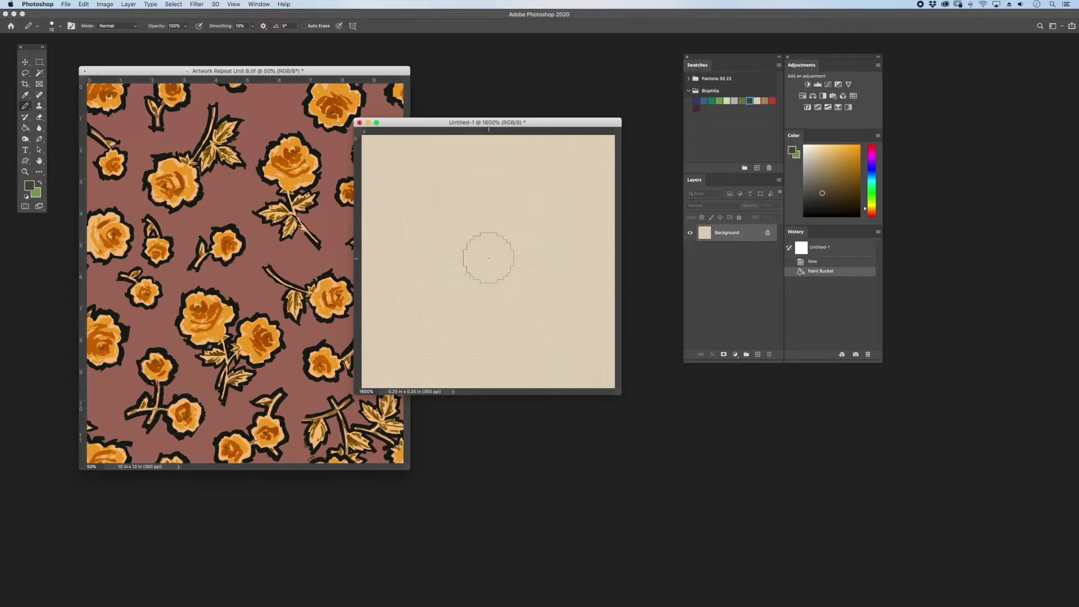
left_click(481, 258)
Offset the dot to the tile's corners with Wrap Around, about 117 px right and 116 px down, and stamp a second dot in the middle
left_click(194, 4)
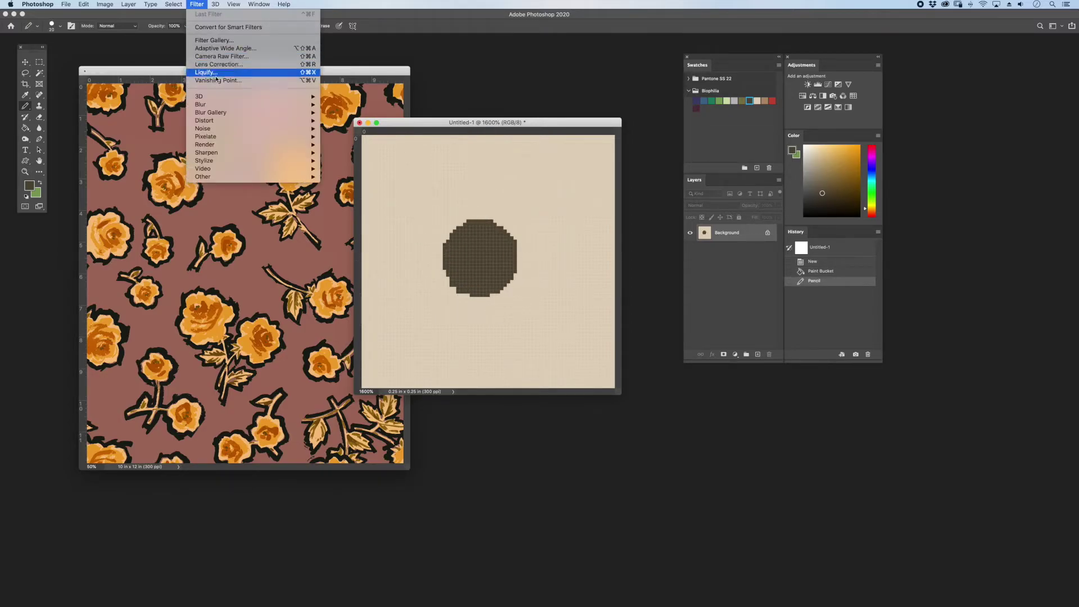
mouse_move(292, 175)
left_click(380, 217)
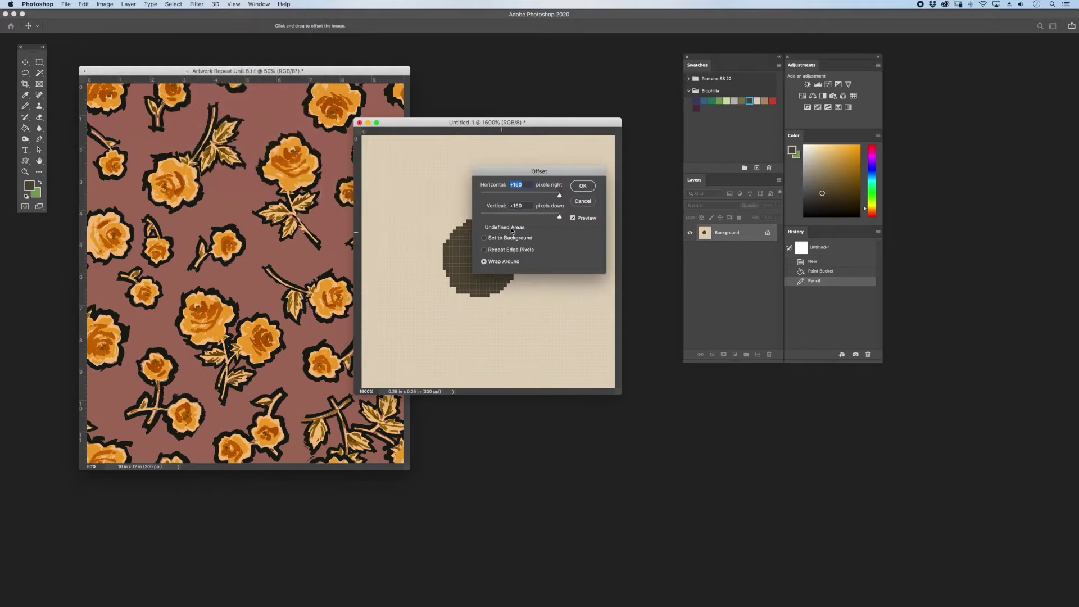
left_click_drag(543, 173, 662, 111)
left_click_drag(539, 291, 397, 170)
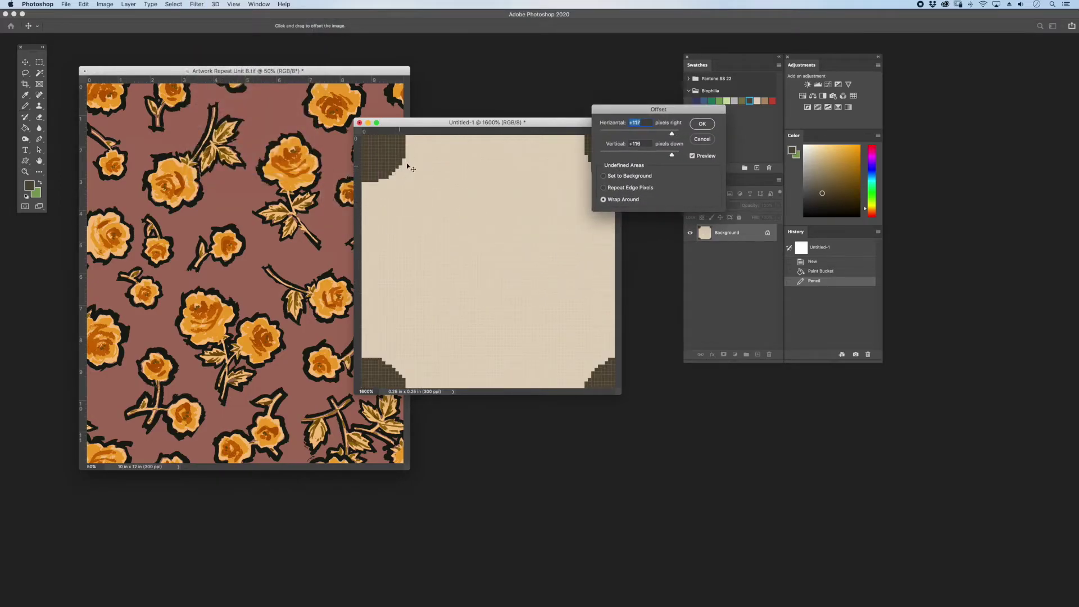
left_click(702, 123)
left_click(496, 263)
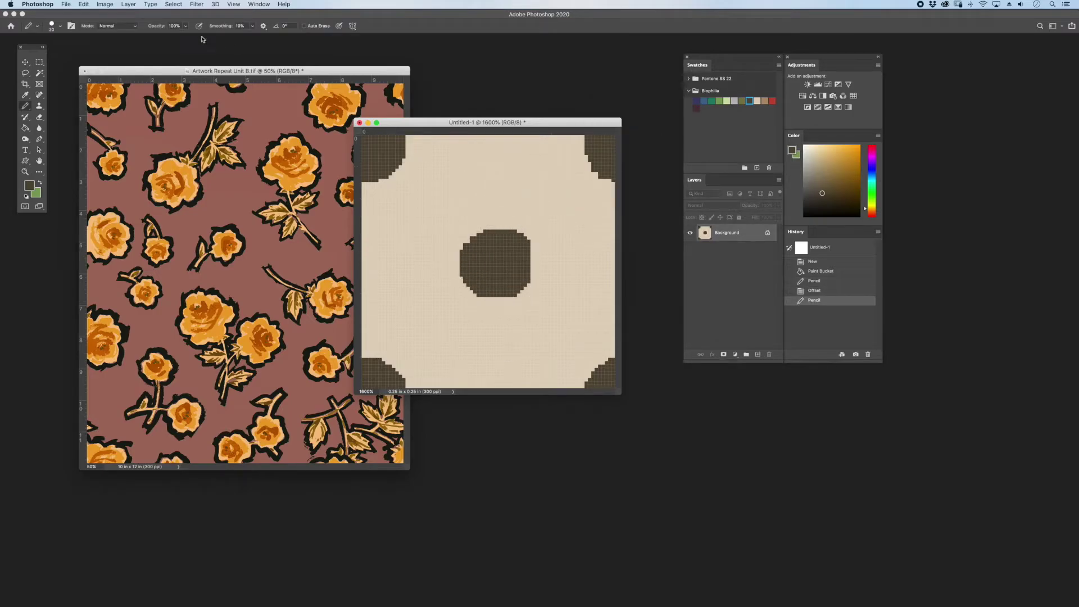
Define the dotted beige tile as a pattern, keeping the suggested name
left_click(104, 4)
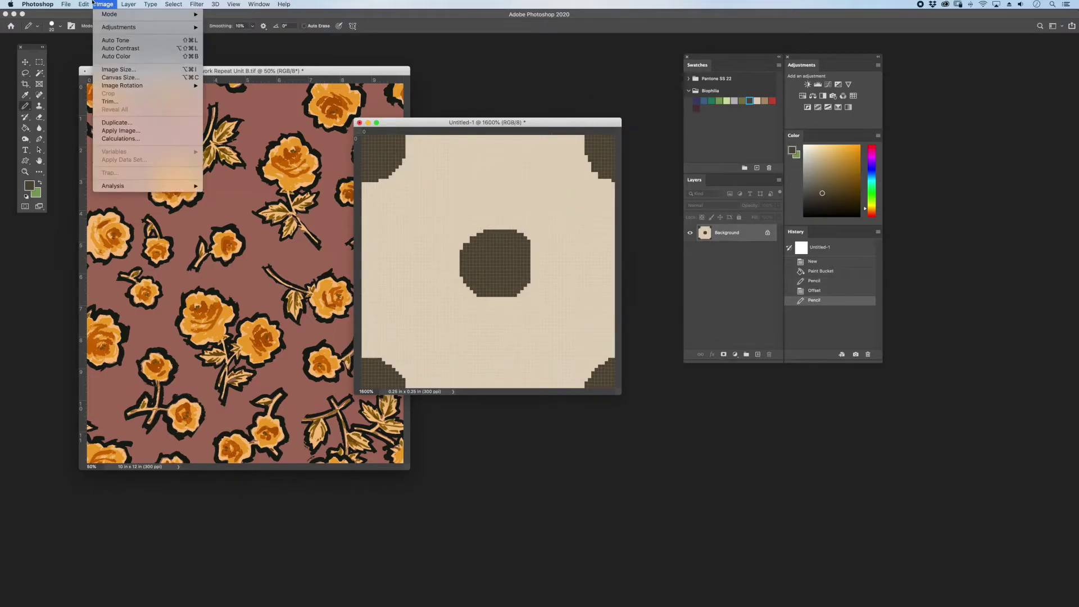
mouse_move(89, 3)
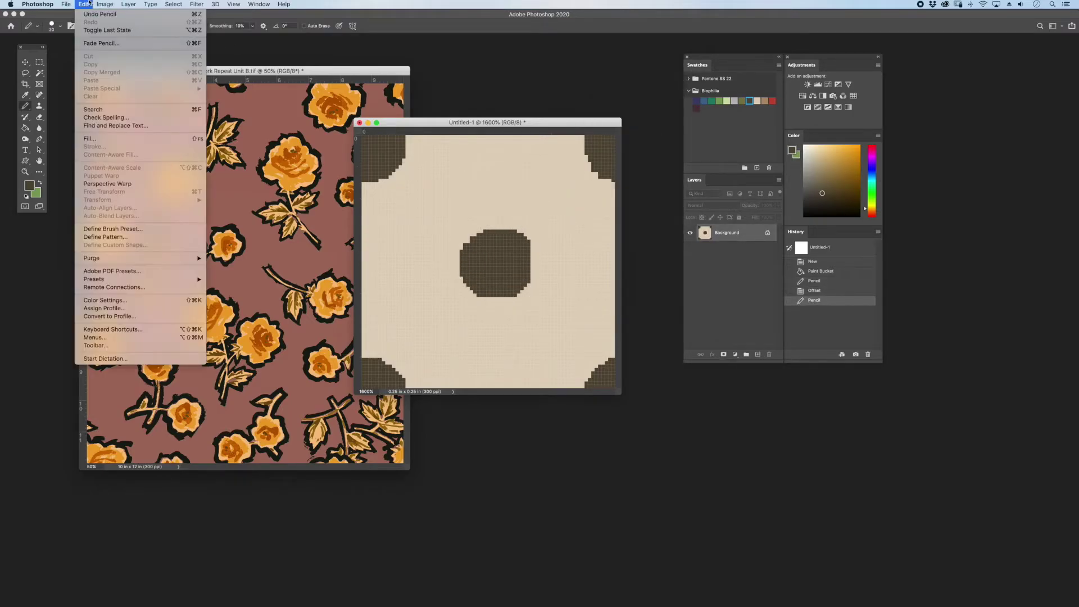
left_click(105, 237)
key("Return")
Fill the rose artwork's mauve background with the brown-on-beige polka dot pattern using the Paint Bucket
left_click_drag(367, 74, 427, 67)
left_click(25, 128)
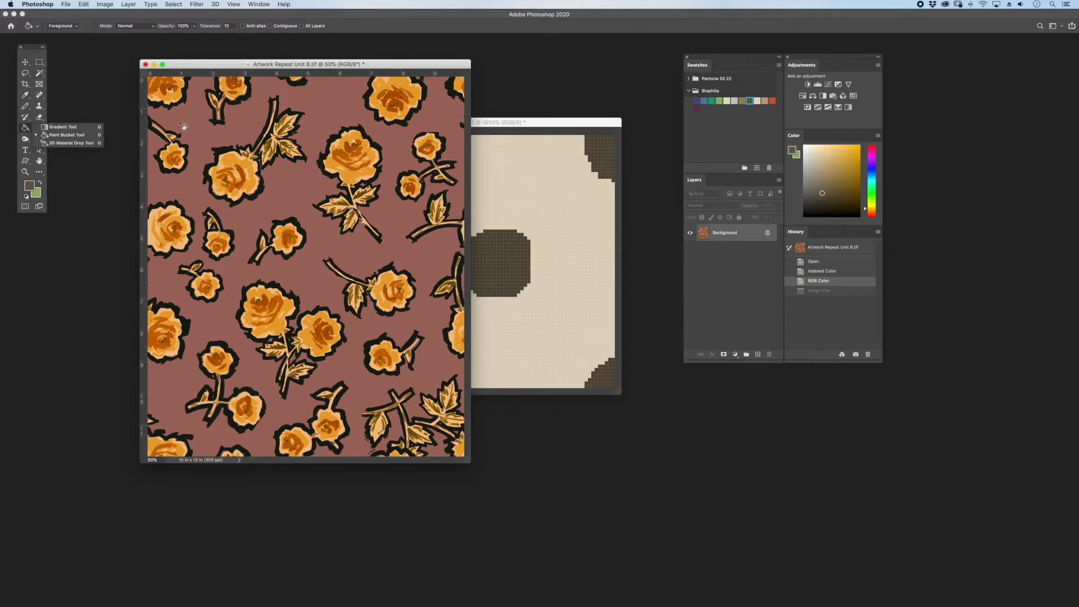
left_click(21, 132)
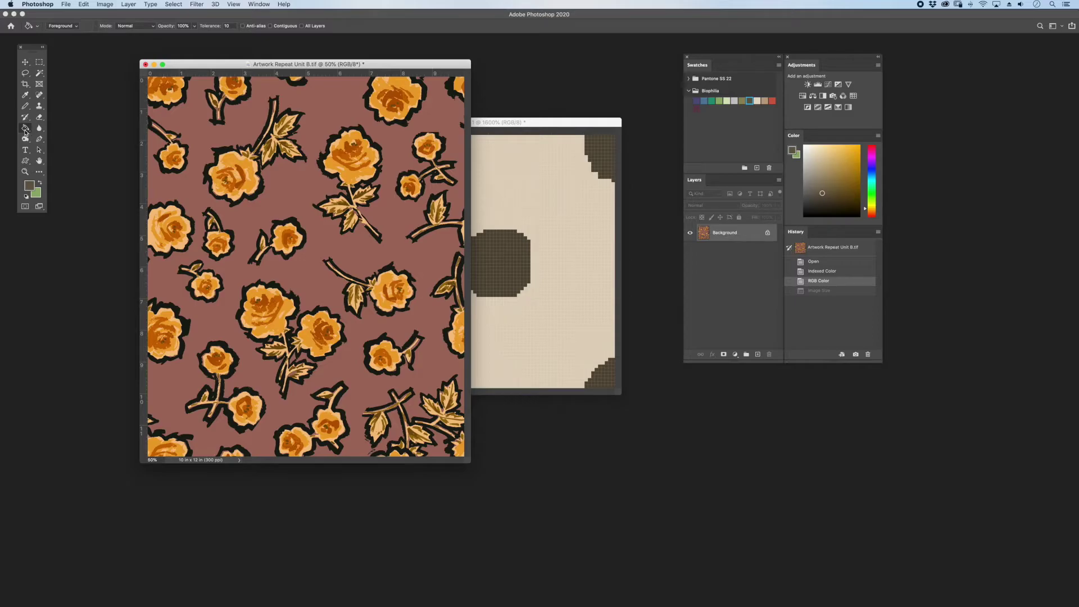
left_click(70, 25)
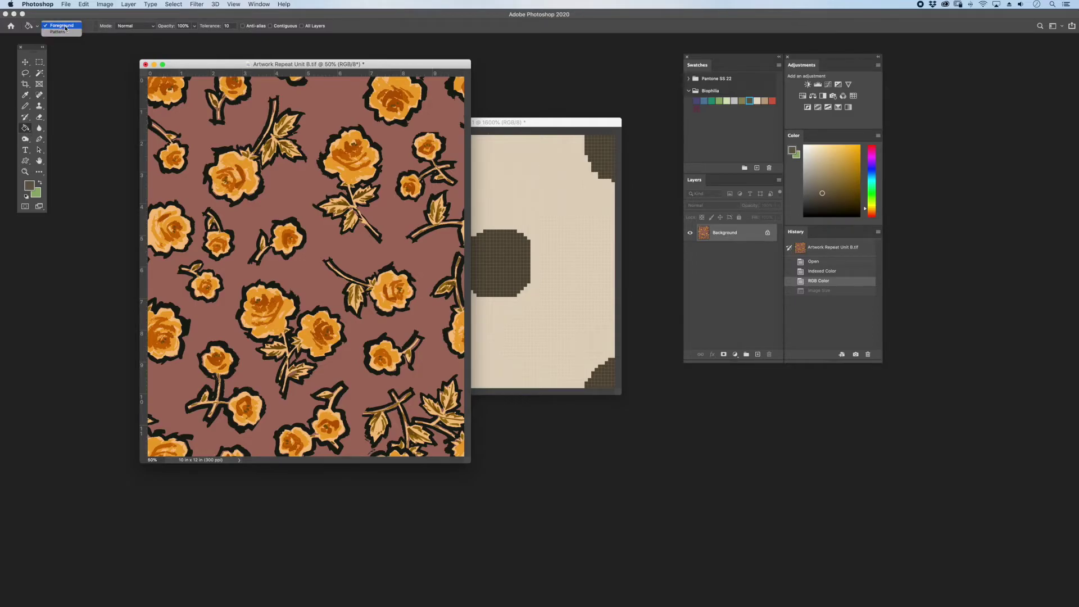
left_click(66, 33)
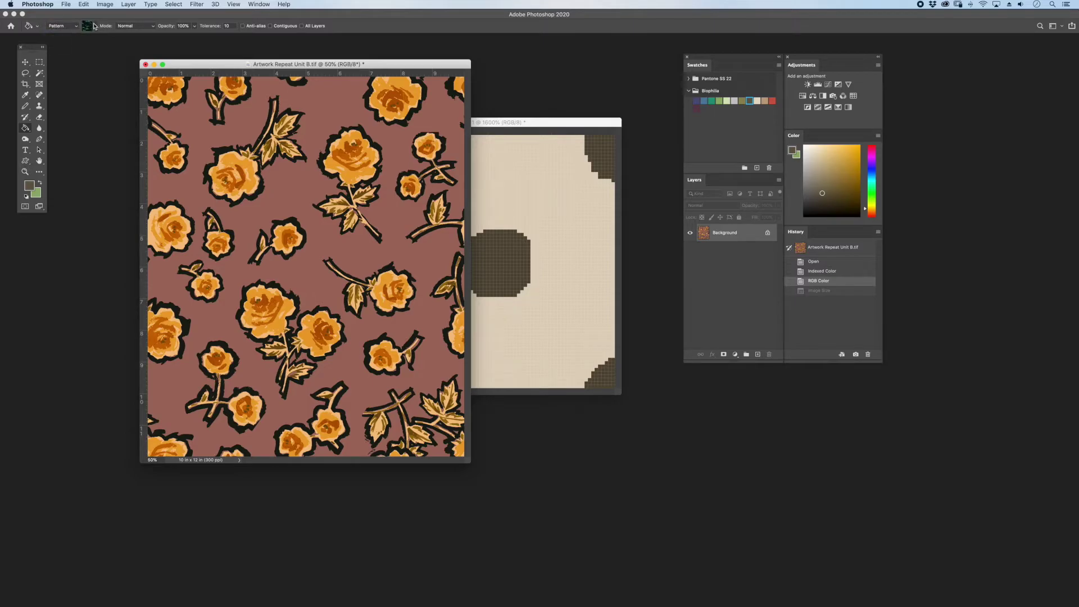
left_click(95, 25)
left_click_drag(124, 58, 126, 86)
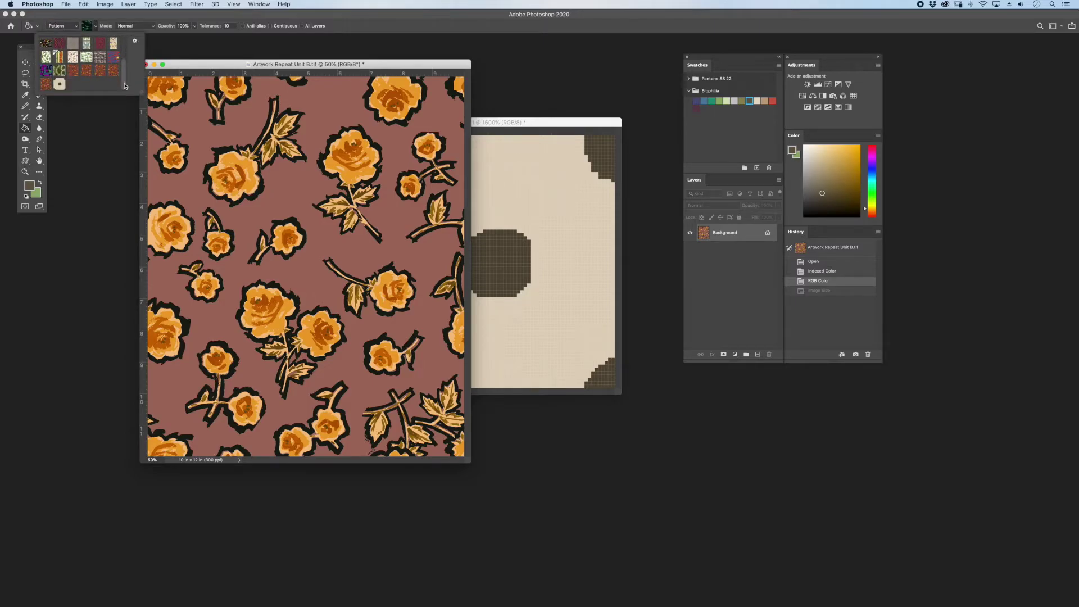
left_click(60, 84)
left_click(192, 64)
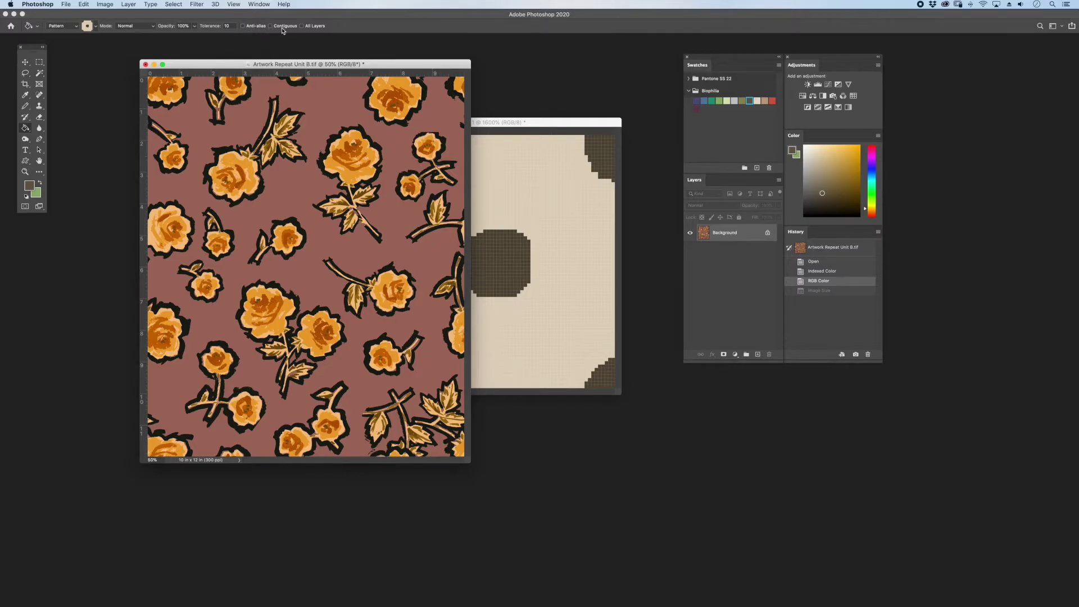
left_click(330, 118)
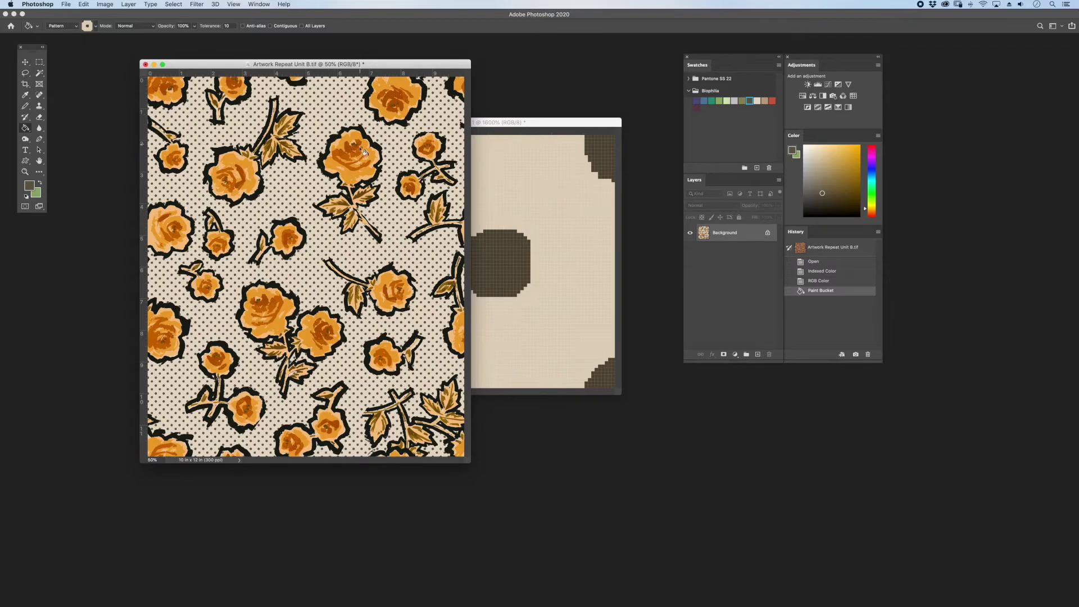
Enlarge the artwork's window and offset the artwork 321 px right and 184 px down with Wrap Around
left_click_drag(470, 462, 518, 528)
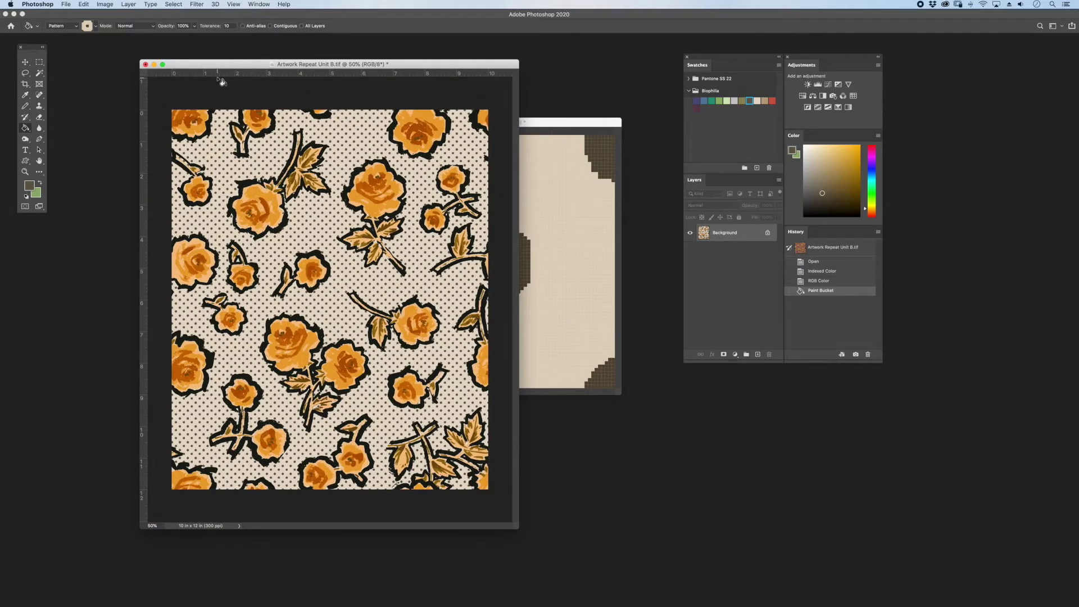
left_click(200, 4)
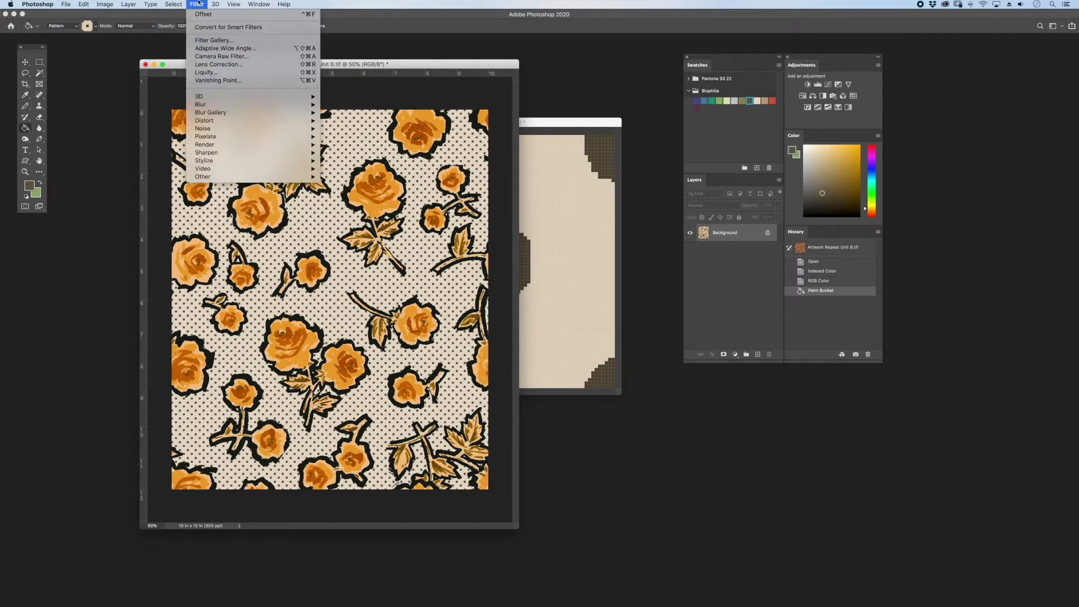
mouse_move(278, 177)
left_click(340, 219)
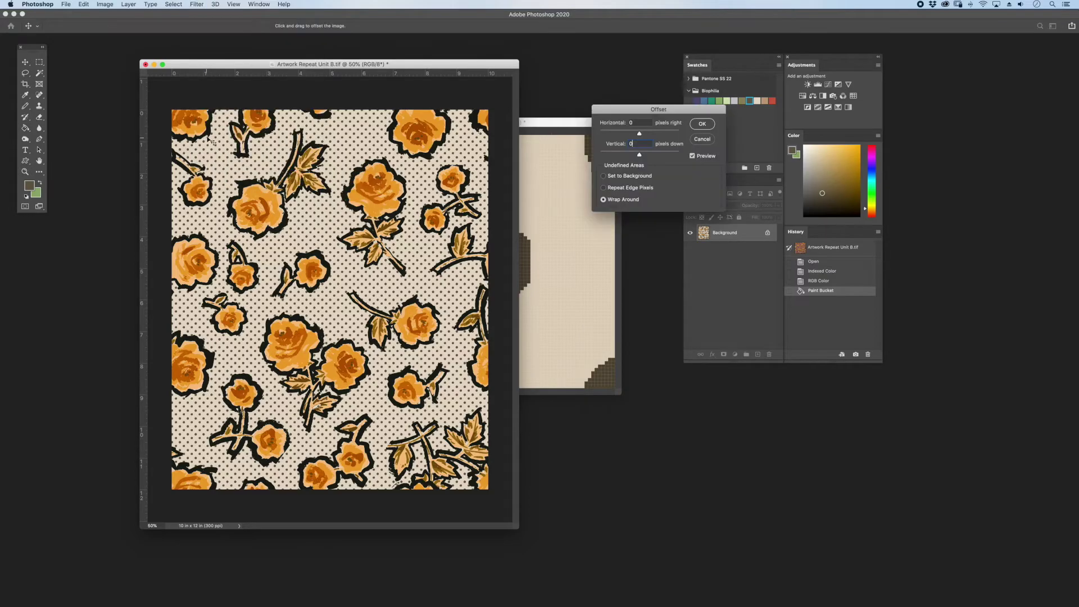
left_click_drag(212, 145, 247, 164)
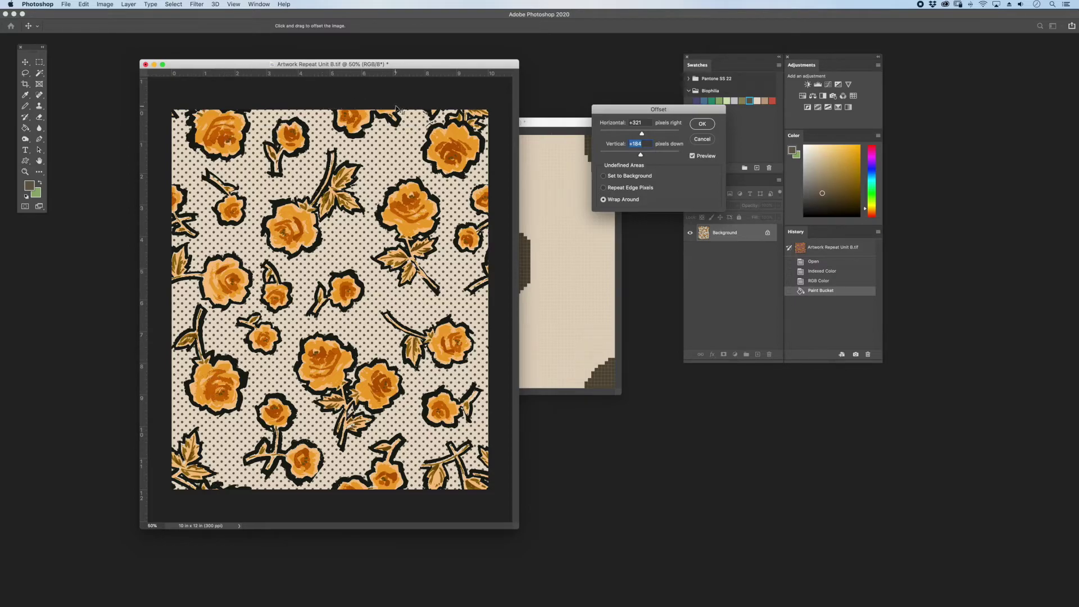
left_click(702, 125)
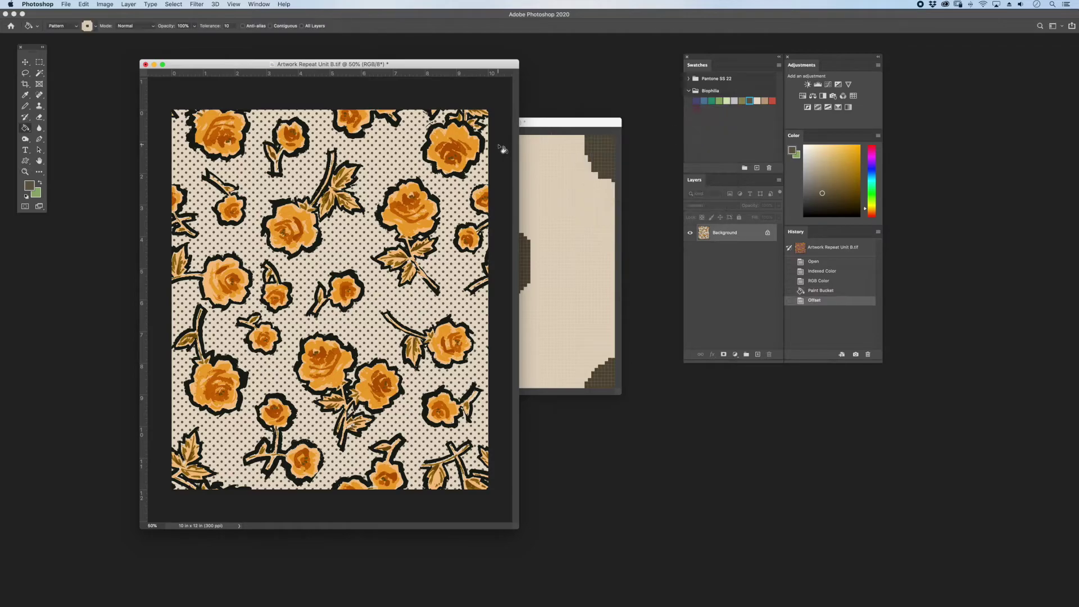
In the enlarged polka dot tile window, draw a dark brown diagonal Pencil stripe from the upper-right corner dot to the lower-left one
left_click(521, 124)
left_click_drag(521, 124, 475, 128)
left_click_drag(569, 398, 651, 475)
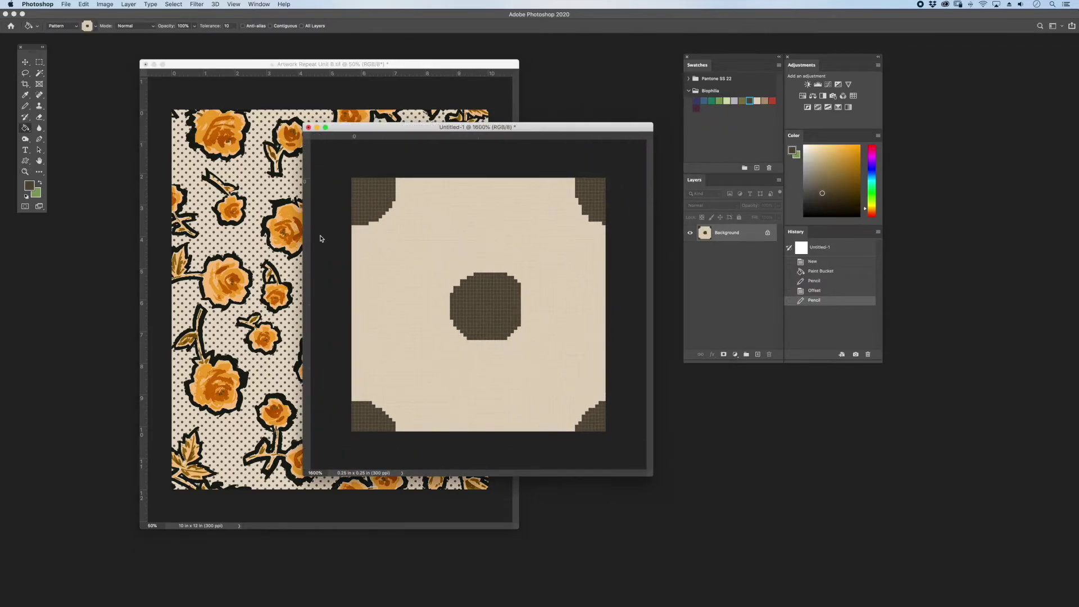
left_click(25, 106)
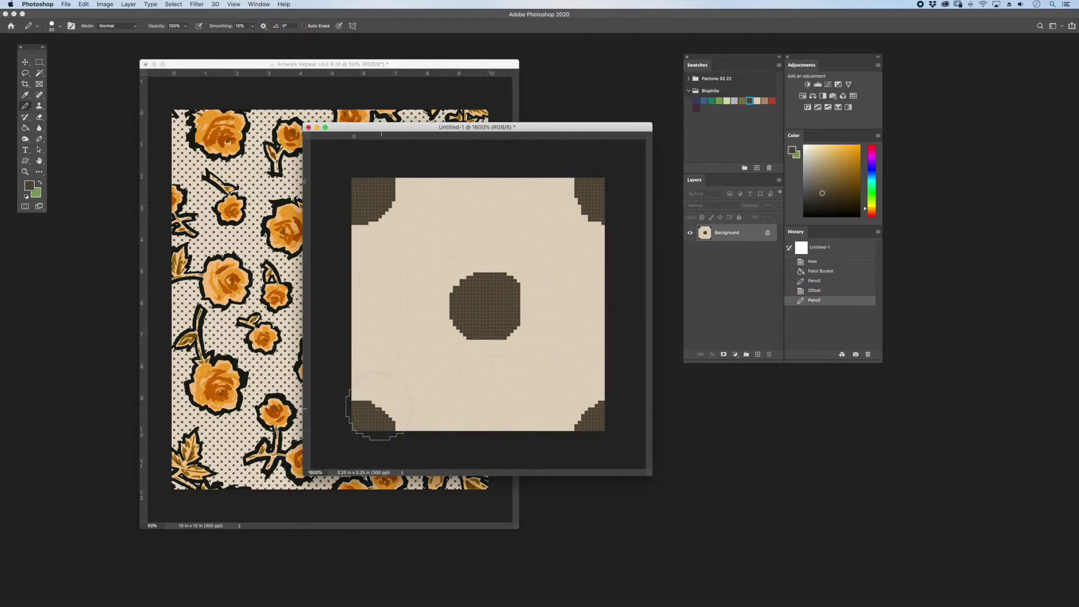
left_click_drag(588, 202, 362, 424)
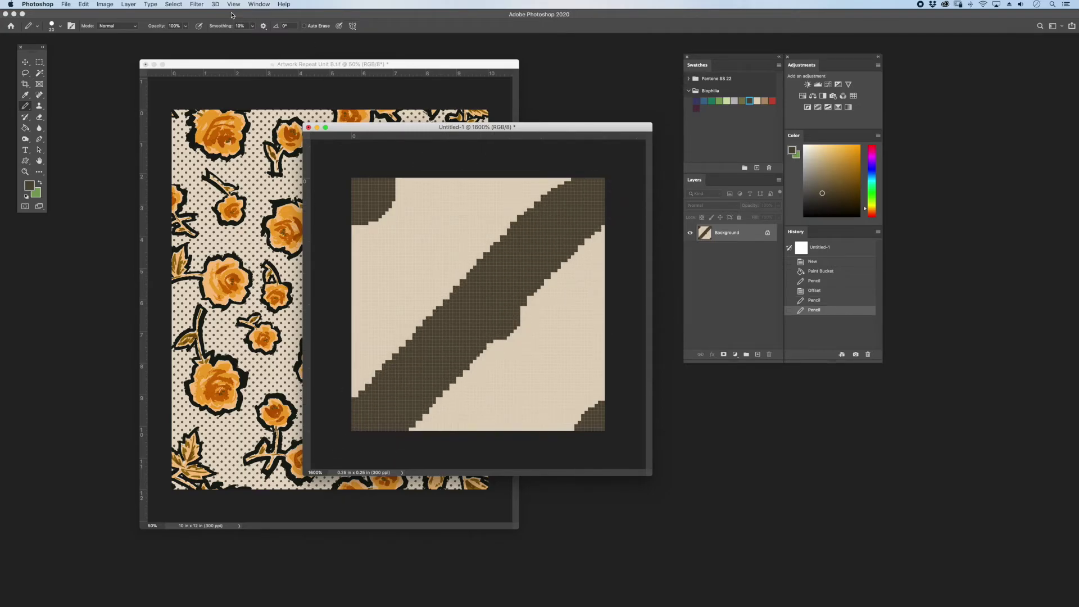
Offset the striped tile slightly sideways and touch up the stripe's middle and upper-left corner with the Pencil
left_click(190, 4)
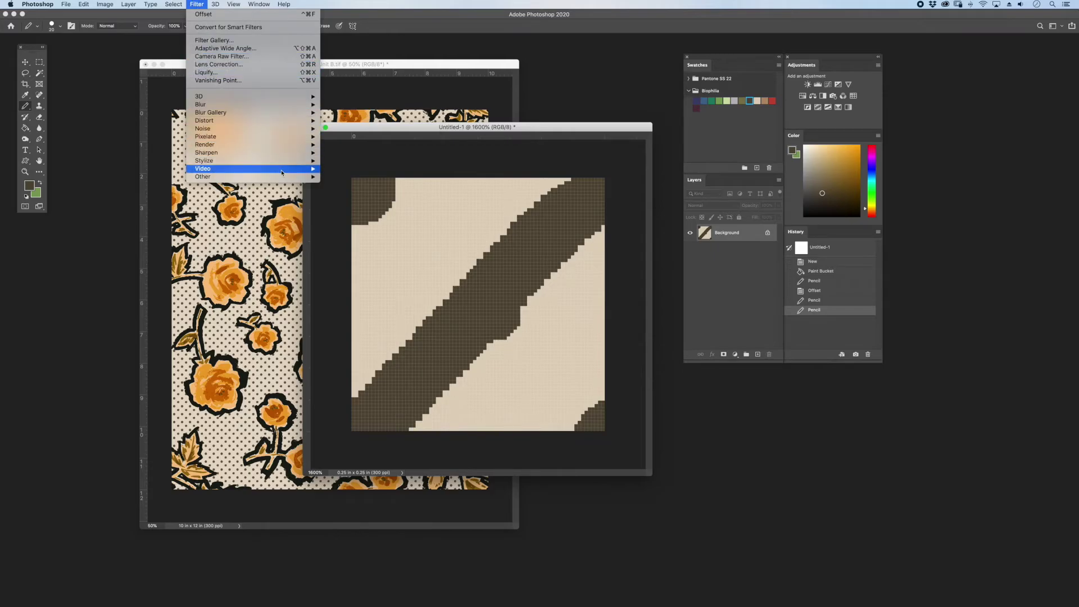
mouse_move(282, 178)
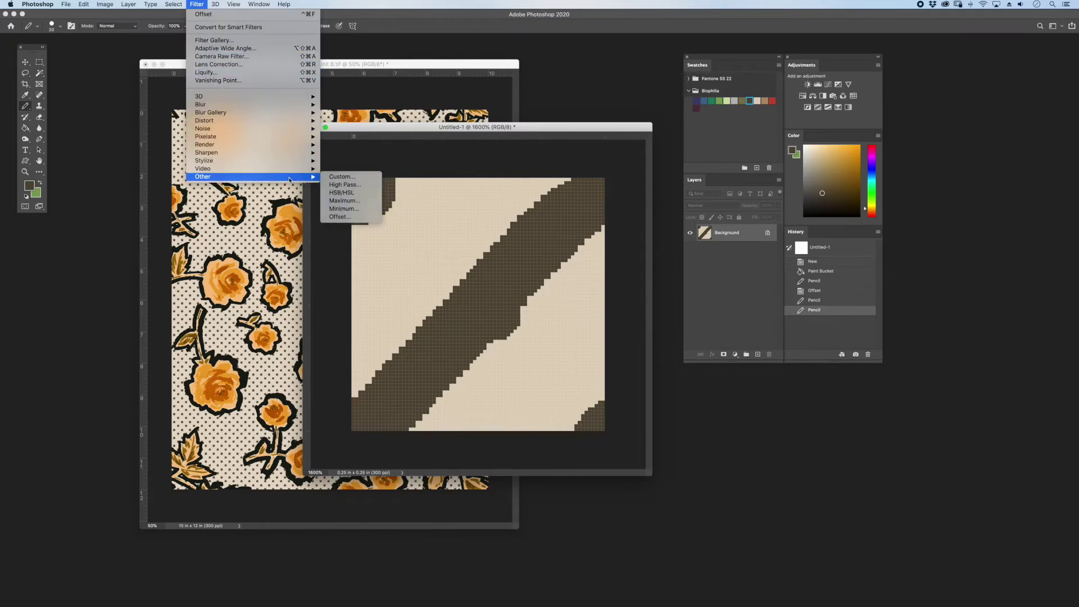
left_click(340, 217)
mouse_move(433, 238)
left_mouse_down()
mouse_move(484, 272)
mouse_move(452, 239)
left_mouse_up()
left_click(701, 123)
left_click_drag(510, 323, 484, 339)
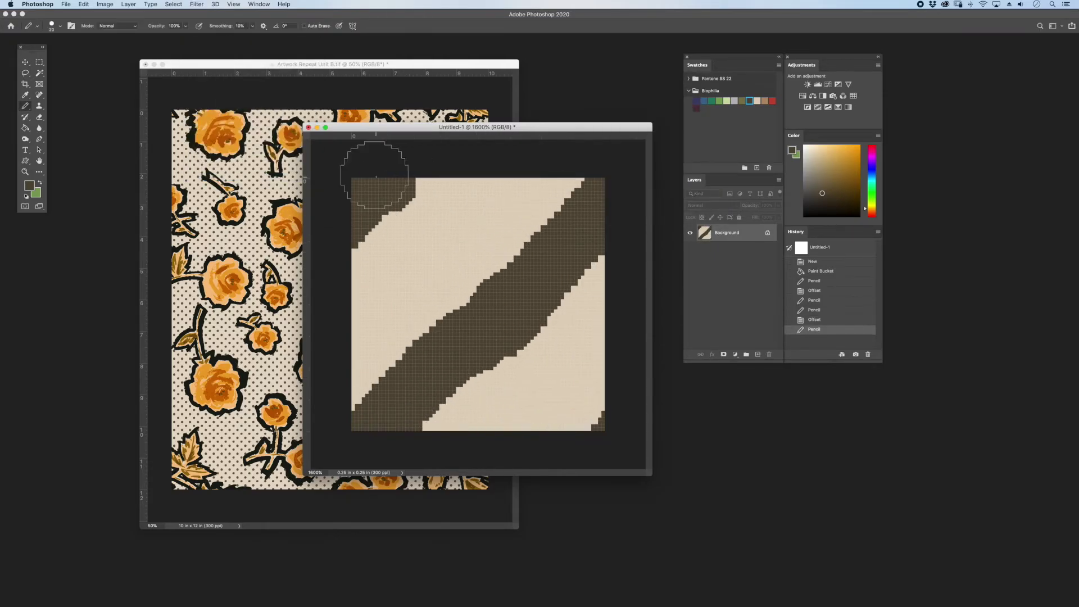
left_click_drag(375, 175, 365, 181)
Apply the Offset filter again and smooth the diagonal stripe's edges with more Pencil strokes
key("ctrl+super+f")
left_click_drag(553, 280, 550, 282)
mouse_move(431, 383)
left_mouse_down()
mouse_move(431, 395)
mouse_move(497, 318)
left_mouse_up()
Recolor the tile's stripe red and its background dark plum, and define it as a pattern with the suggested name
key("g")
left_click(772, 101)
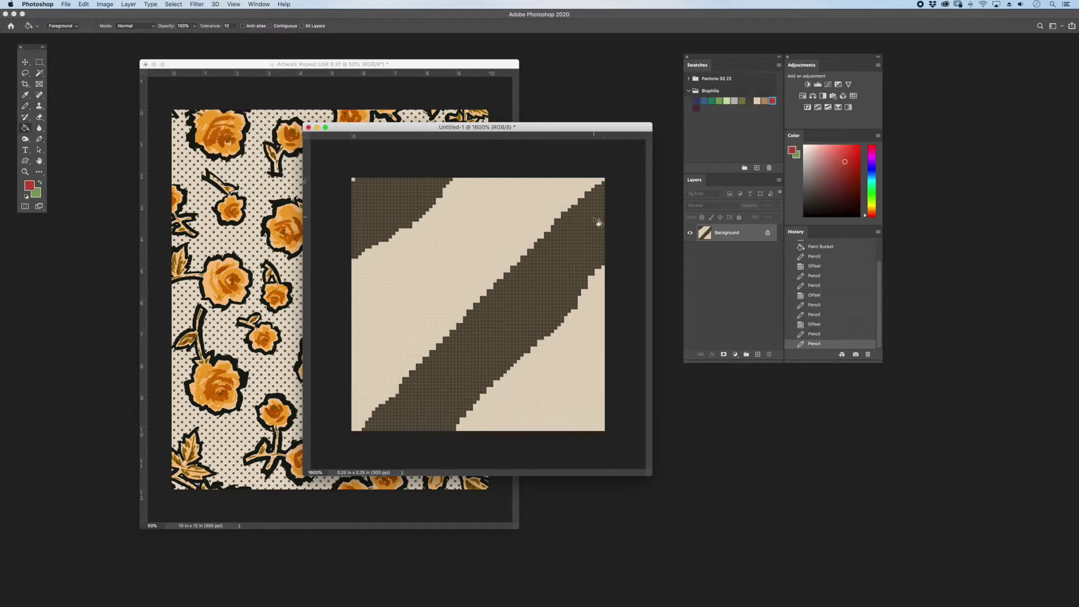
left_click(578, 228)
left_click(696, 108)
left_click(506, 219)
left_click(84, 5)
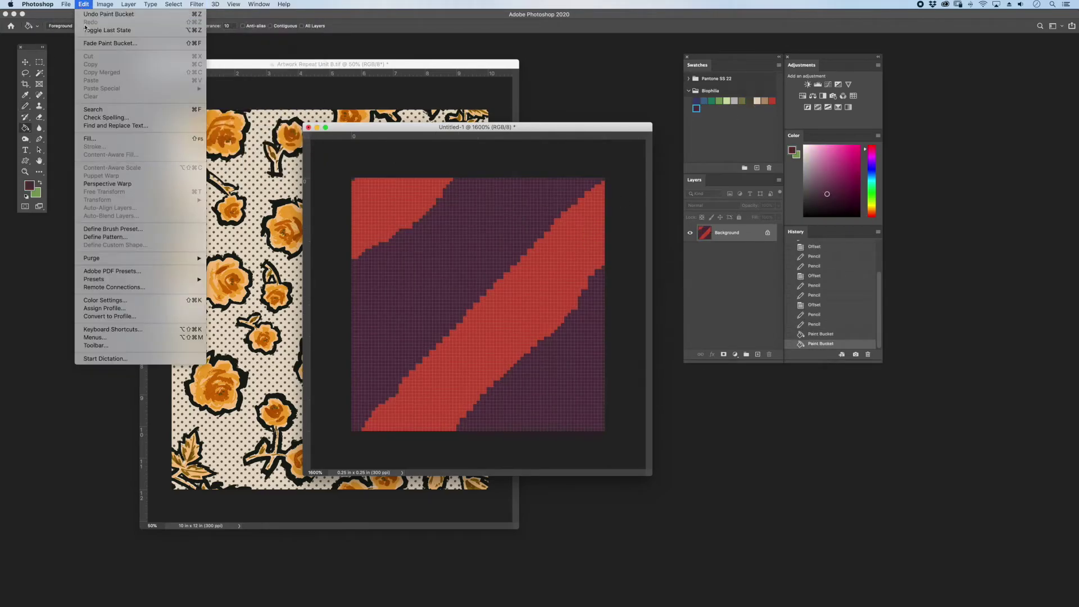
left_click(140, 239)
left_click(632, 303)
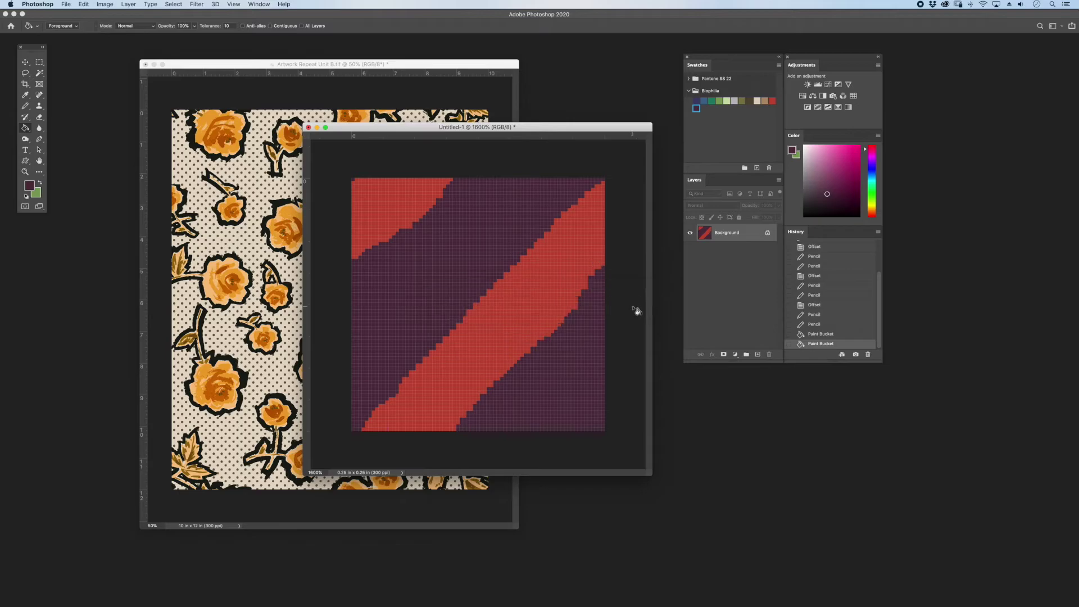
Recolor the tile's background teal green and its stripe light green, and define this version as a pattern
left_click(711, 101)
left_click(506, 234)
left_click(719, 101)
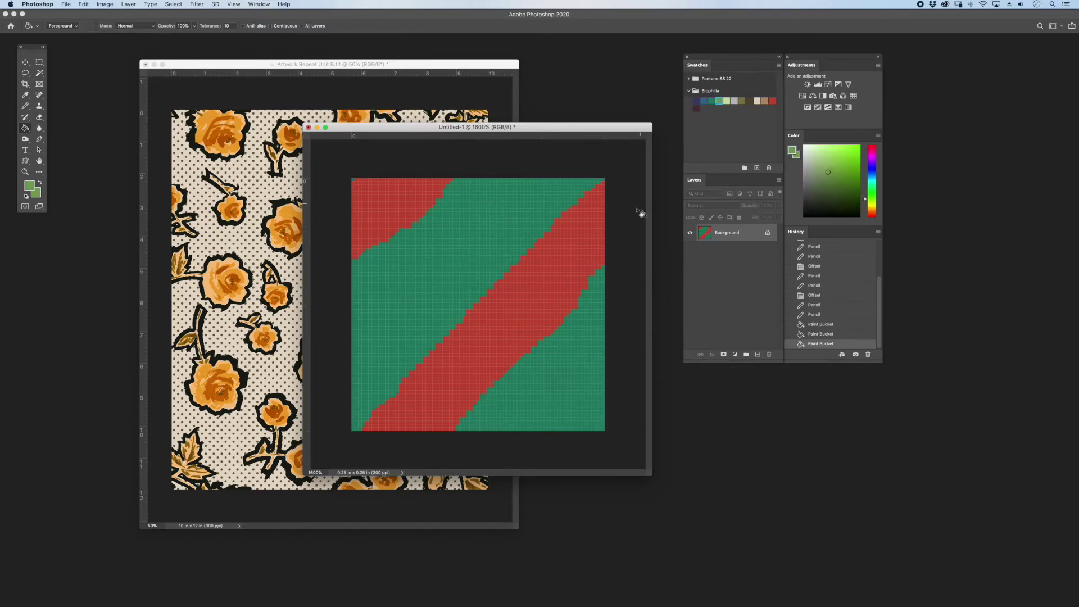
left_click(602, 260)
left_click(83, 4)
left_click(106, 236)
left_click(627, 300)
Recolor the tile's background indigo and its stripe blue, and define it as a pattern named Pattern 6
left_click(704, 101)
left_click(697, 102)
left_click(523, 215)
left_click(703, 101)
left_click(591, 222)
left_click(82, 4)
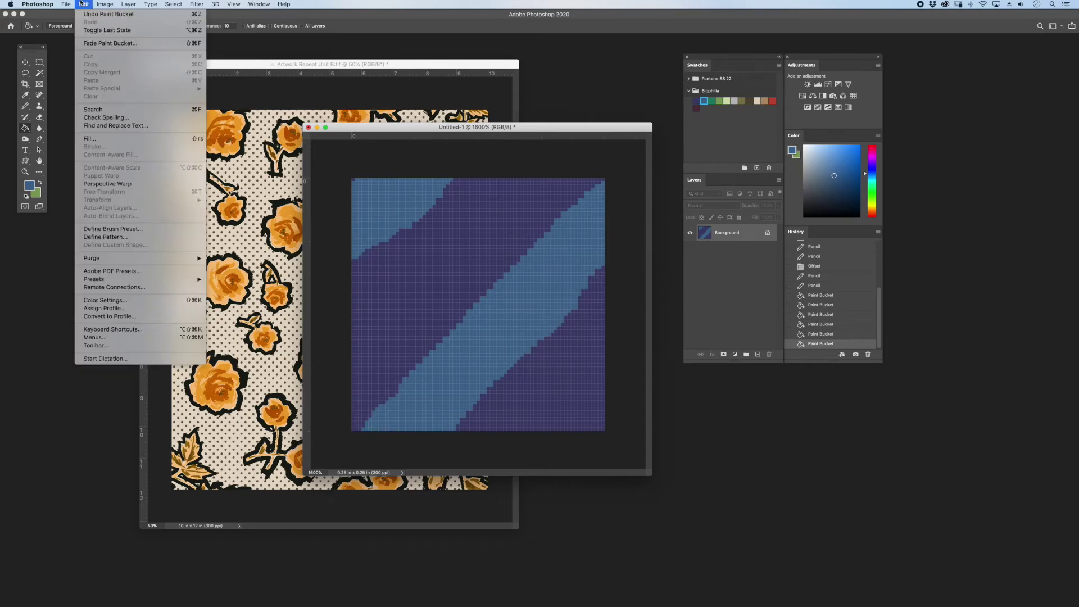
left_click(107, 236)
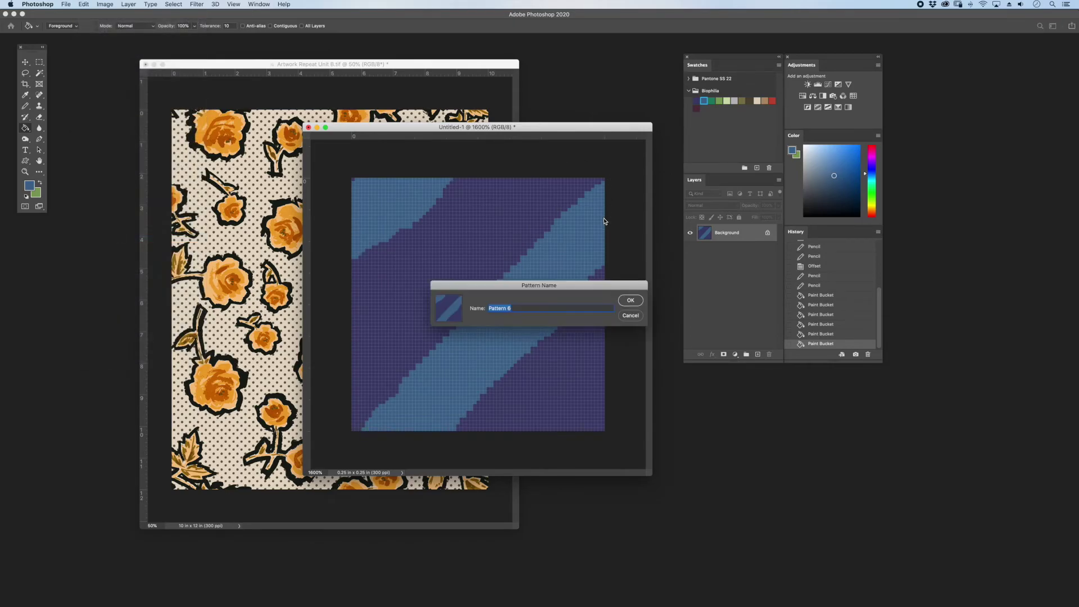
left_click(630, 301)
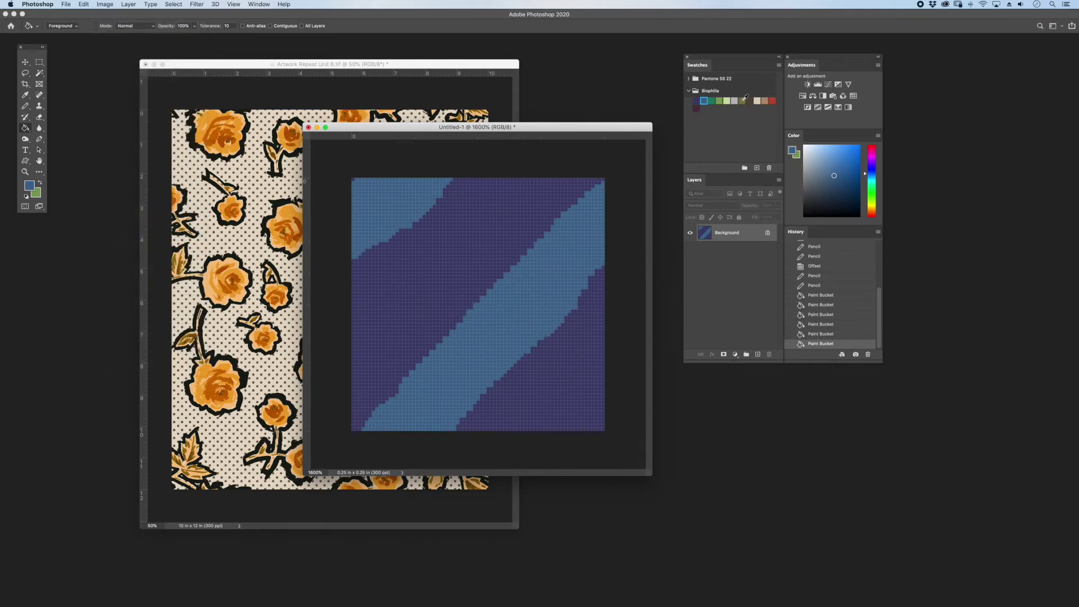
Recolor the tile's stripe beige and its background pale lavender gray, and define this version as a pattern
left_click(757, 100)
left_click(394, 208)
left_click(733, 100)
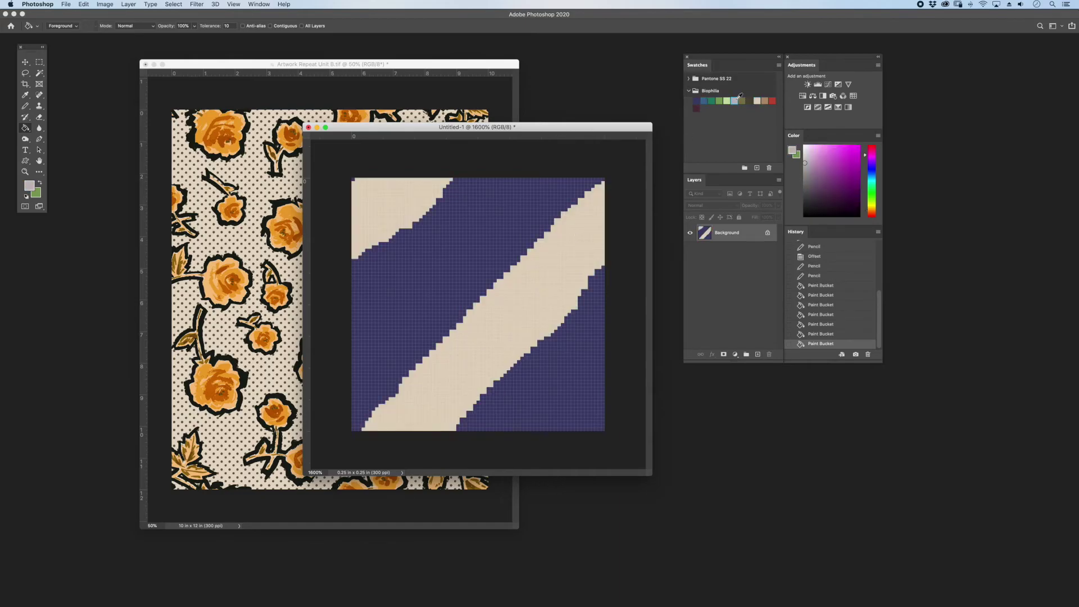
left_click(570, 189)
left_click(83, 4)
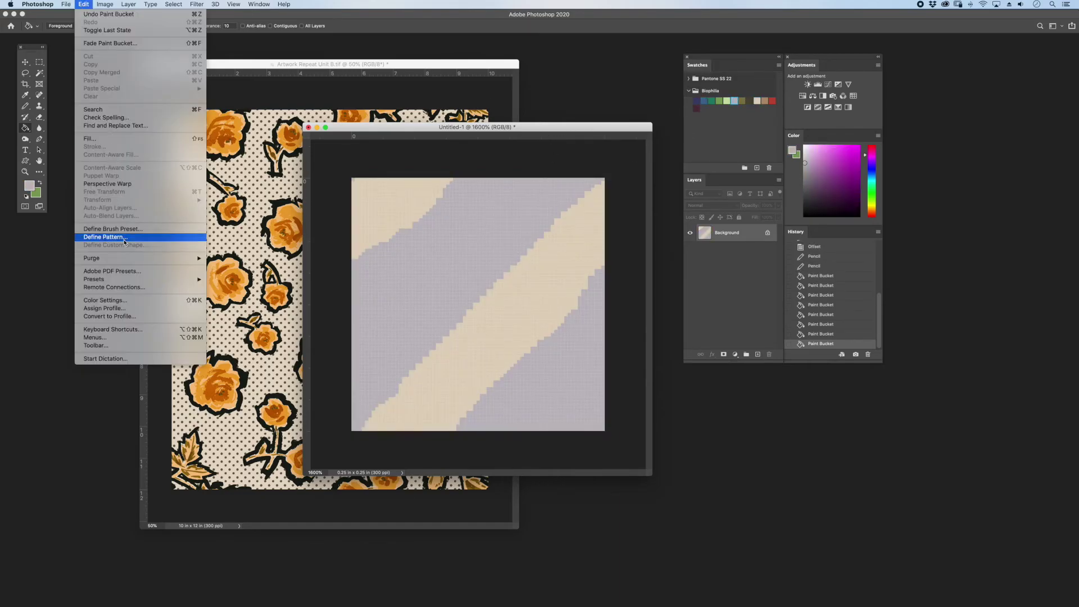
left_click(107, 236)
left_click(635, 295)
Fill the black outlines of the rose artwork with the red and plum stripe pattern using the Paint Bucket
left_click(473, 73)
key("super+plus")
key("super+plus")
key("super+plus")
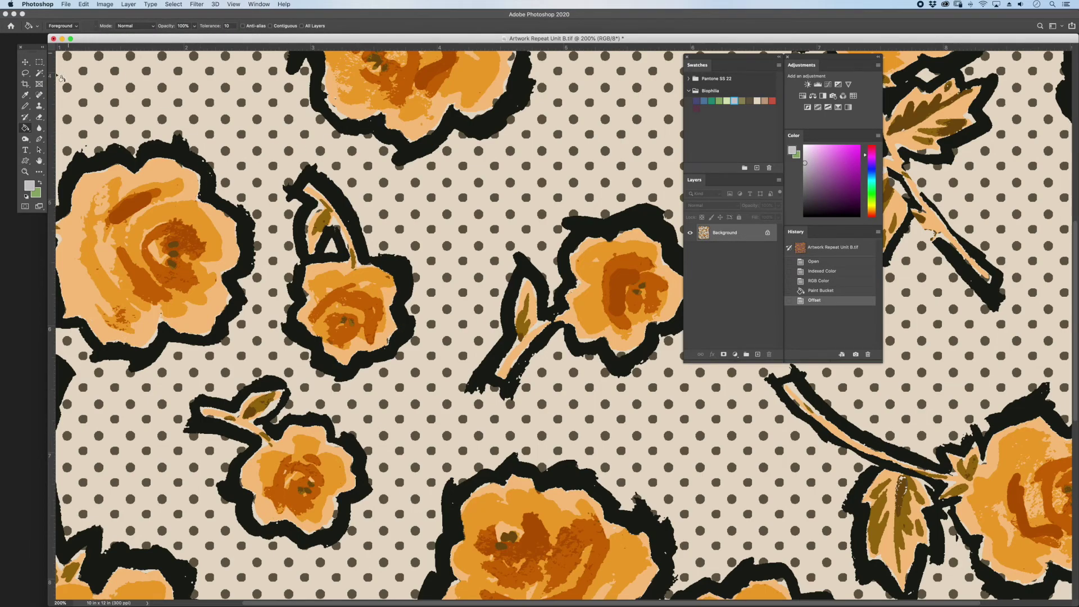
left_click(77, 26)
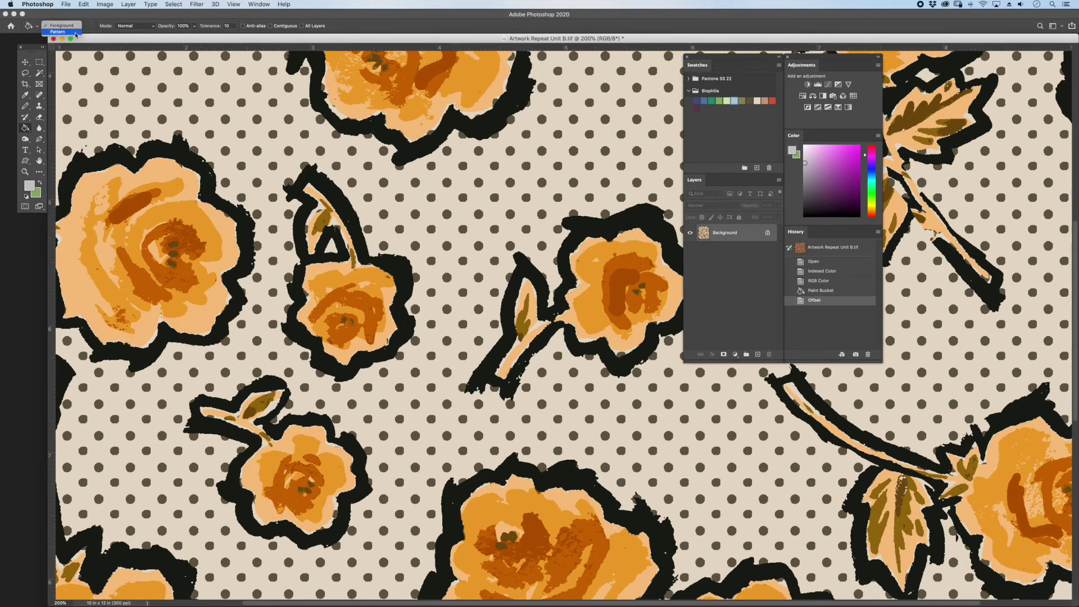
left_click(74, 32)
left_click(96, 27)
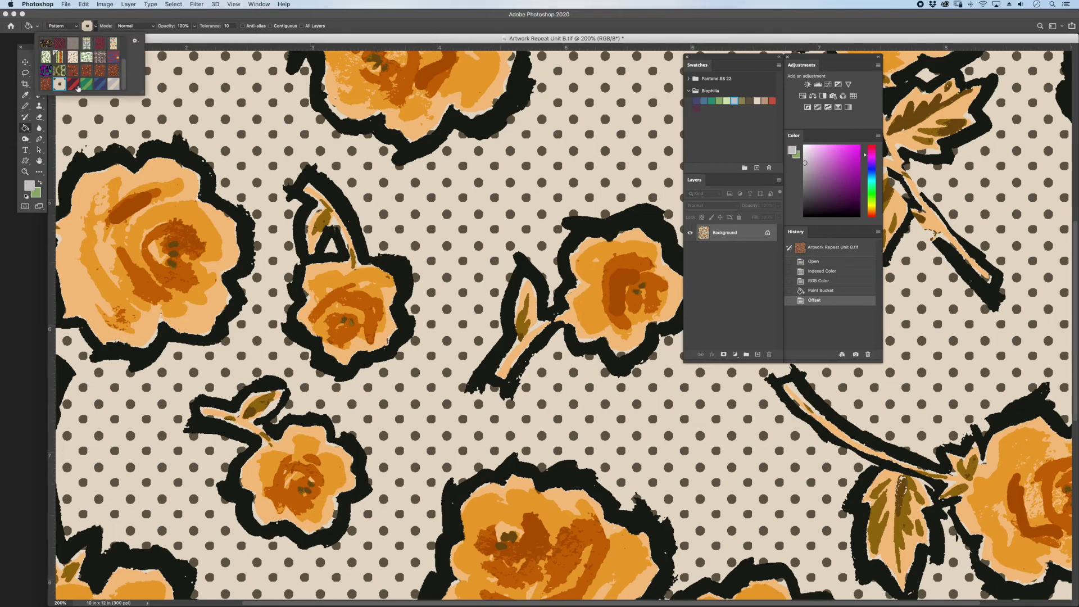
left_click(75, 85)
left_click(227, 218)
Fill the roses' peach and light orange petal areas with the green stripe pattern
left_click(97, 26)
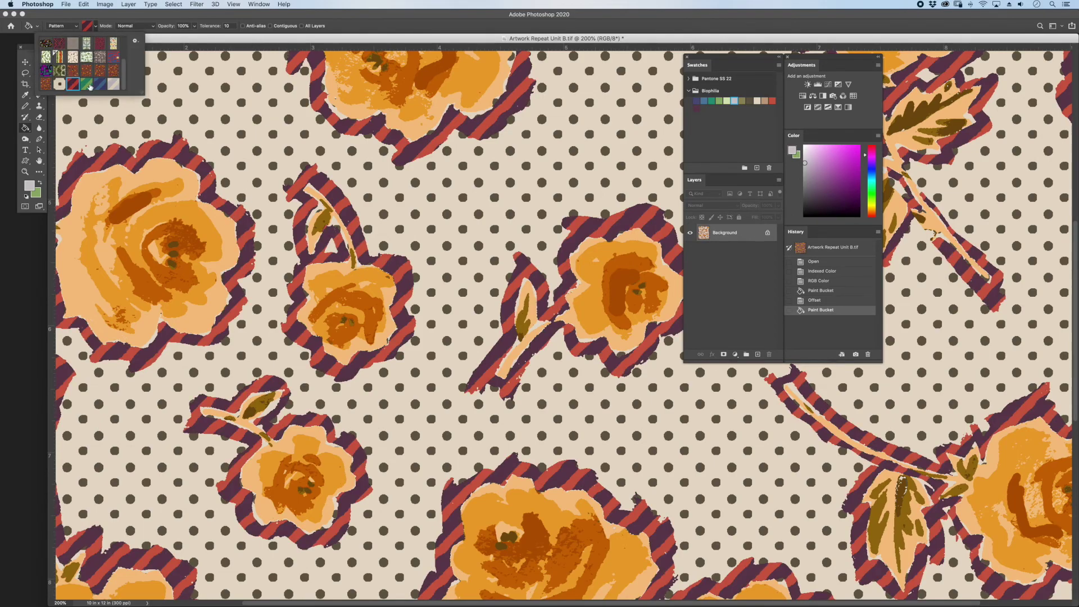
left_click(89, 85)
left_click(168, 177)
left_click(168, 176)
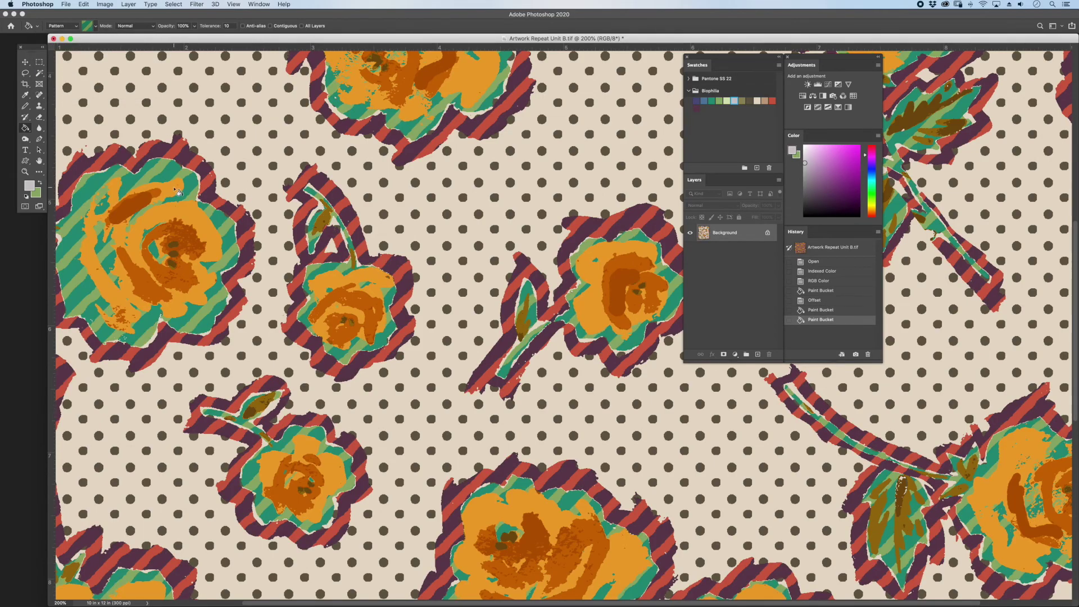
left_click(180, 194)
left_click(98, 25)
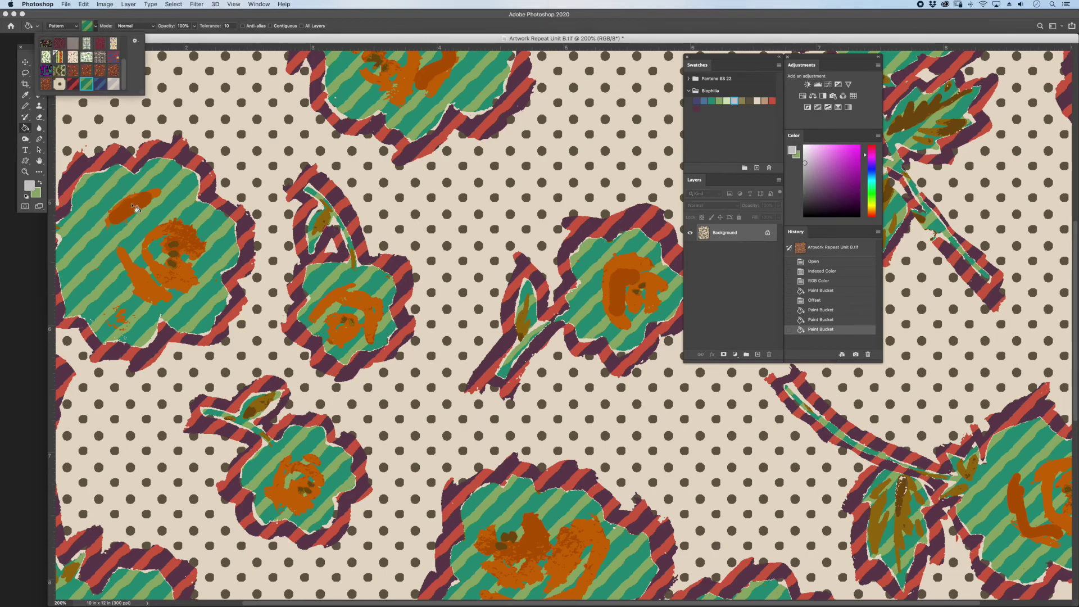
left_click(138, 203)
key("ctrl+z")
Fill the two dark orange shades inside the roses with the blue and indigo stripe pattern
left_click(97, 26)
left_click(100, 85)
left_click(157, 195)
left_click(159, 198)
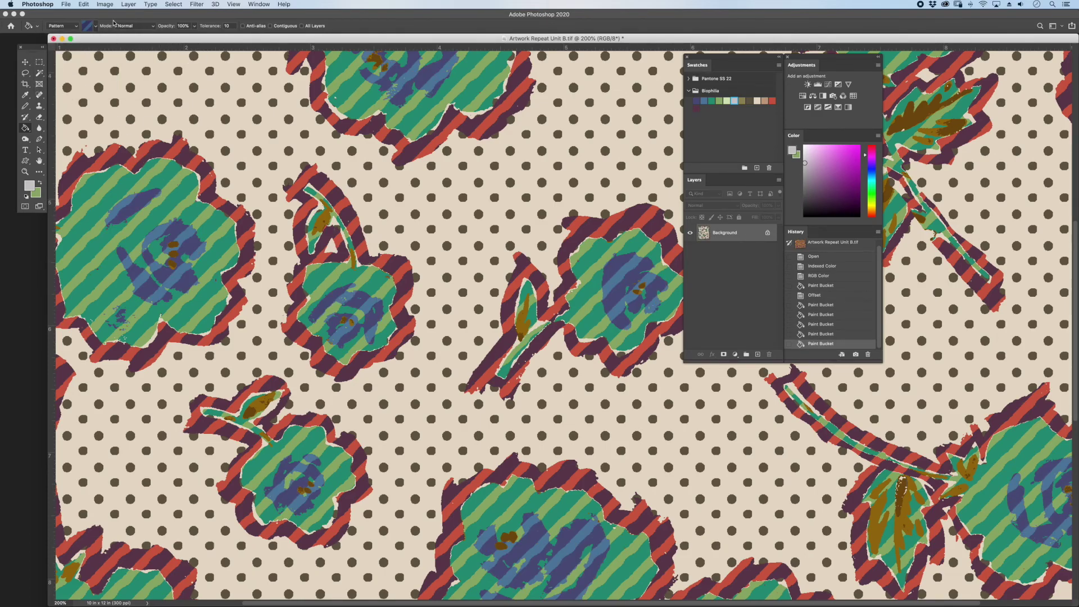
Fill the olive-brown flower centers and leaf accents with the beige and lavender gray stripe pattern
left_click(97, 26)
double_click(115, 85)
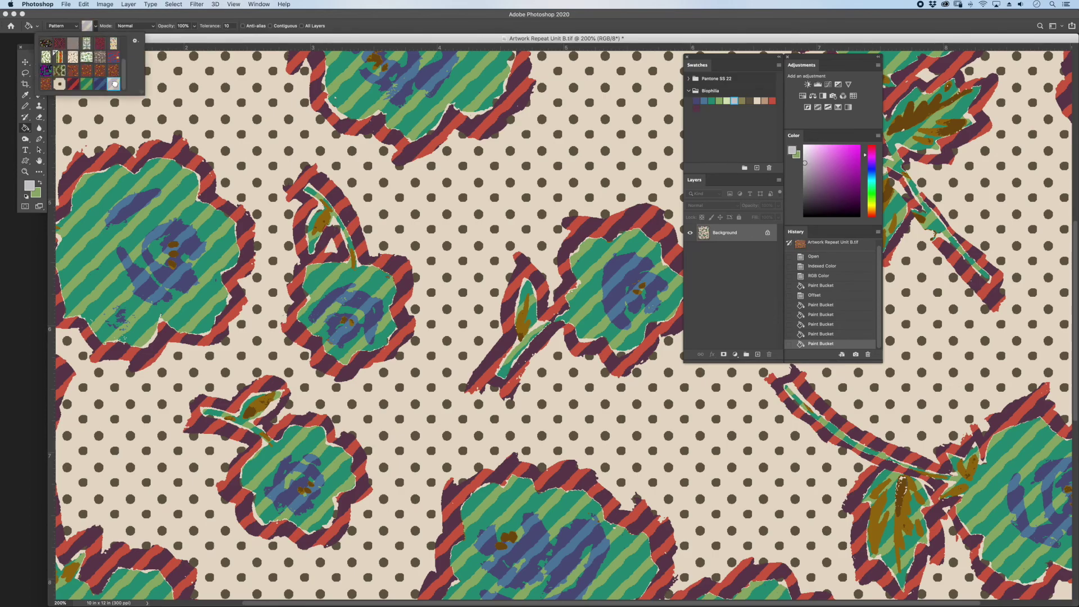
left_click(523, 330)
Zoom the patterned artwork out to 50% and arrange its window and the tile's window side by side
scroll(539, 147, "right", 5)
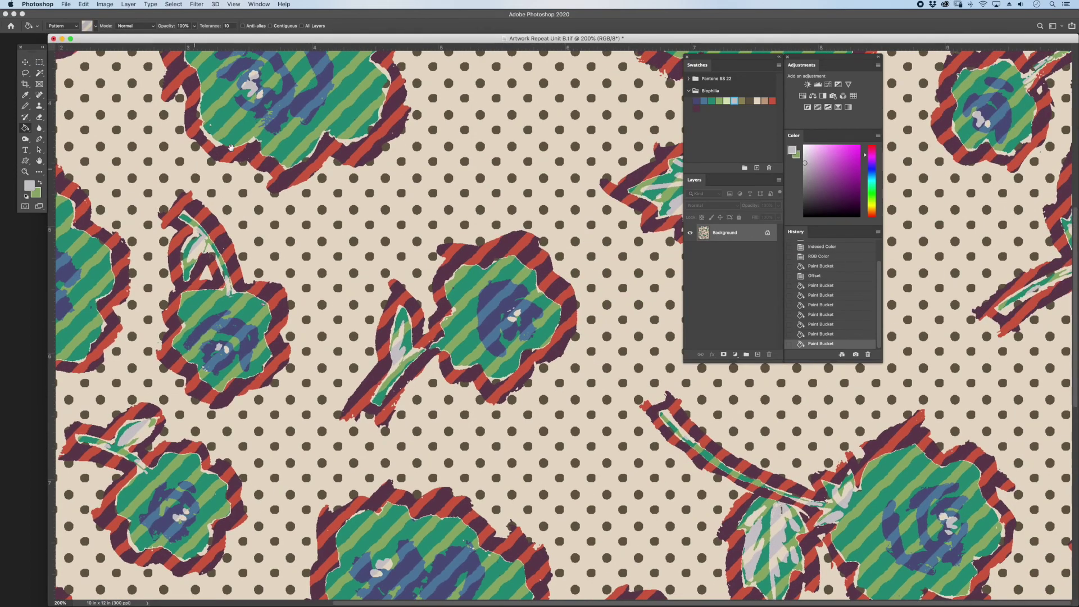
key("super+minus")
key("super+minus")
key("super+minus")
left_click_drag(351, 39, 392, 54)
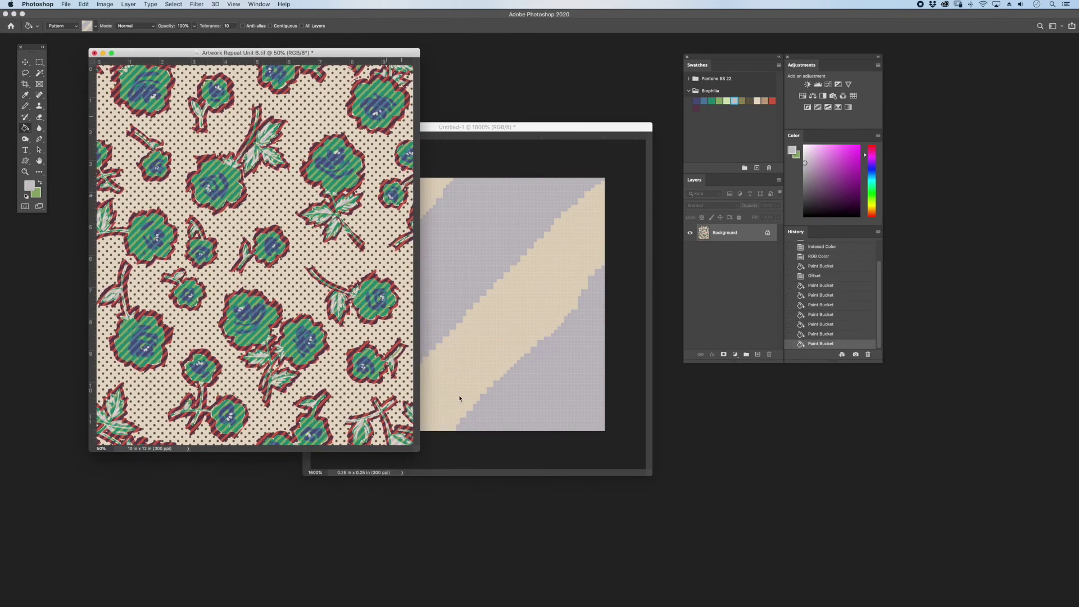
left_click_drag(423, 456, 448, 478)
left_click_drag(511, 128, 671, 91)
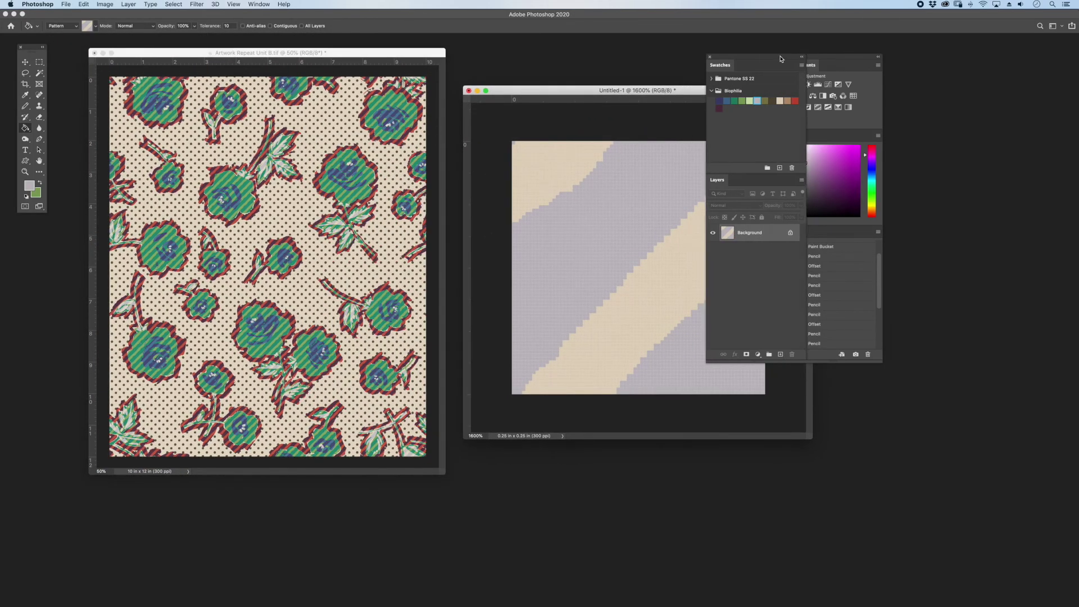